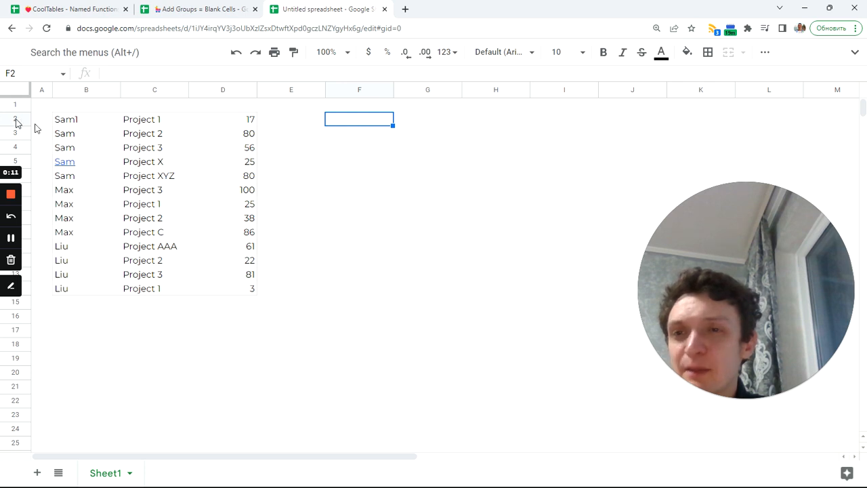
Step: Enter 1 in cells F3, F7 and F11 as sample marks beside the table
left_click(360, 140)
type("1")
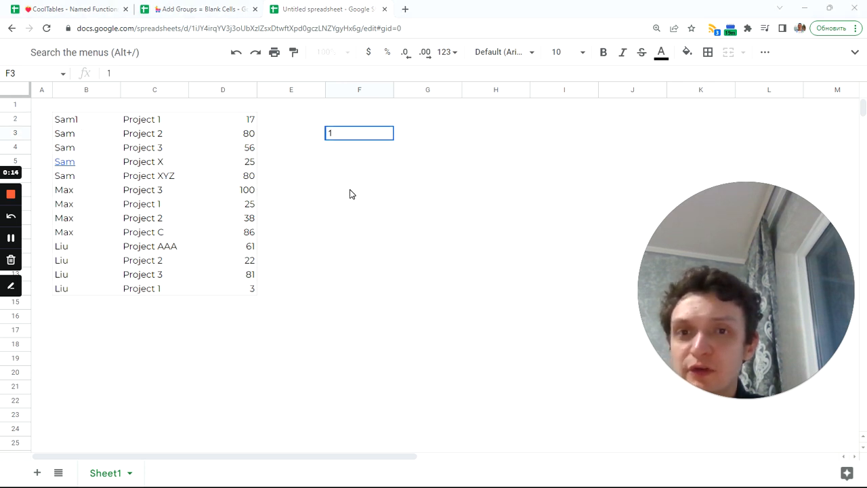
left_click(351, 194)
type("1")
left_click(351, 248)
type("1")
left_click(358, 290)
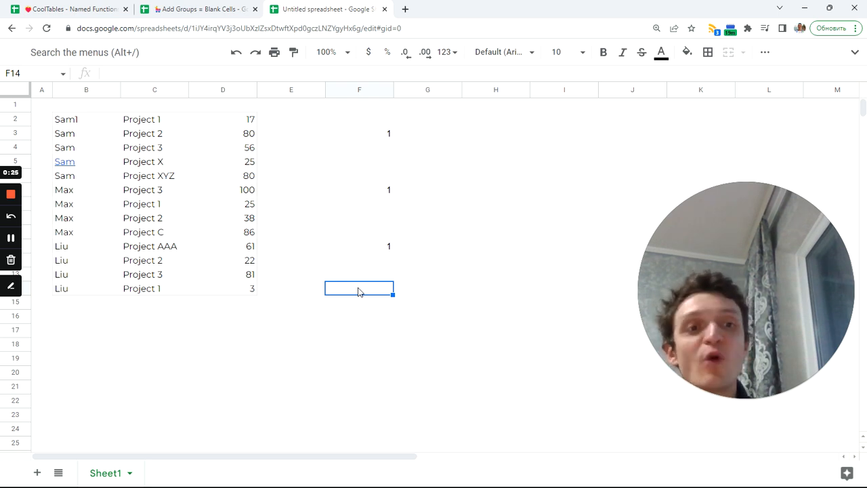
Step: Clear the sample marks from the range F2:F13
left_click(383, 120)
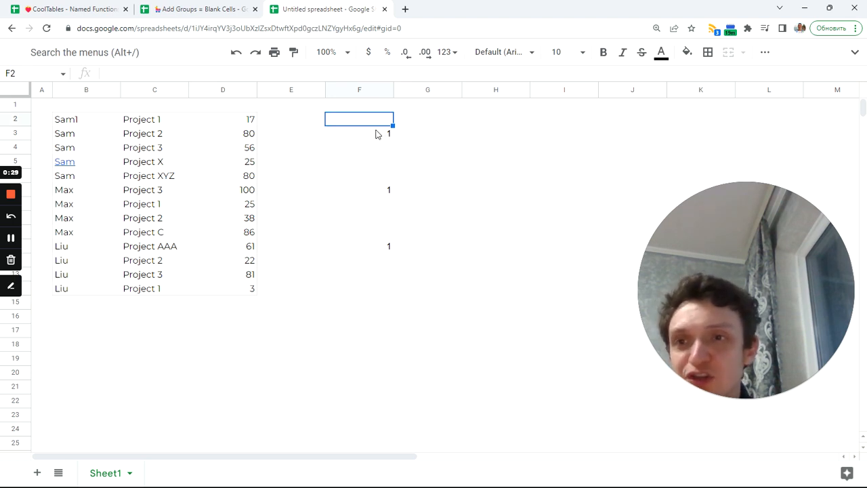
left_click(378, 276, "shift")
key("Delete")
Step: Start a REDUCE formula in cell F1 with the array {B2,-1} as its initial value
left_click(359, 107)
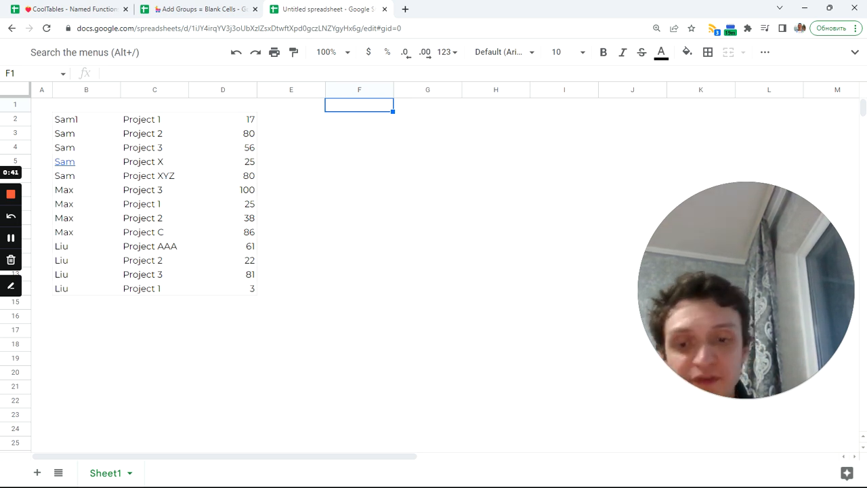
type("=reduc")
key("Tab")
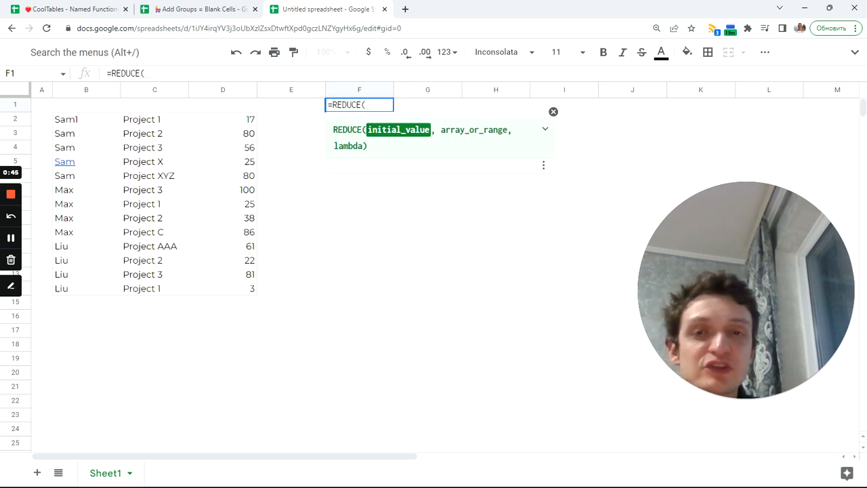
type("{")
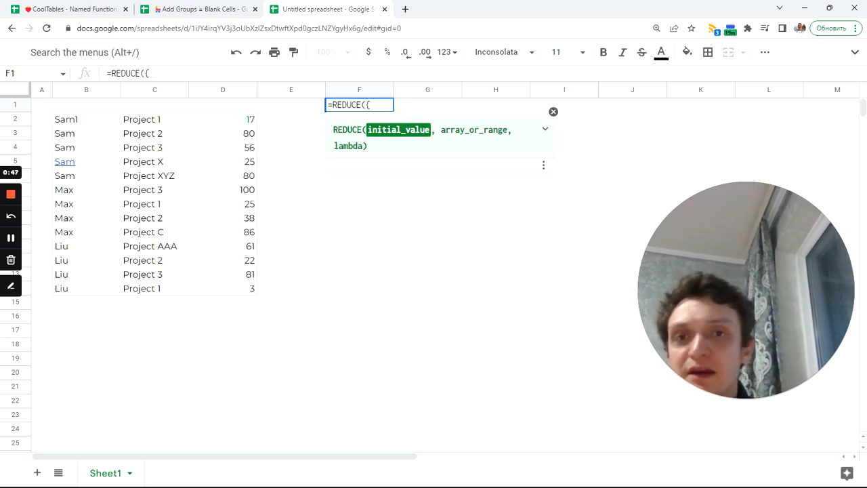
left_click(77, 126)
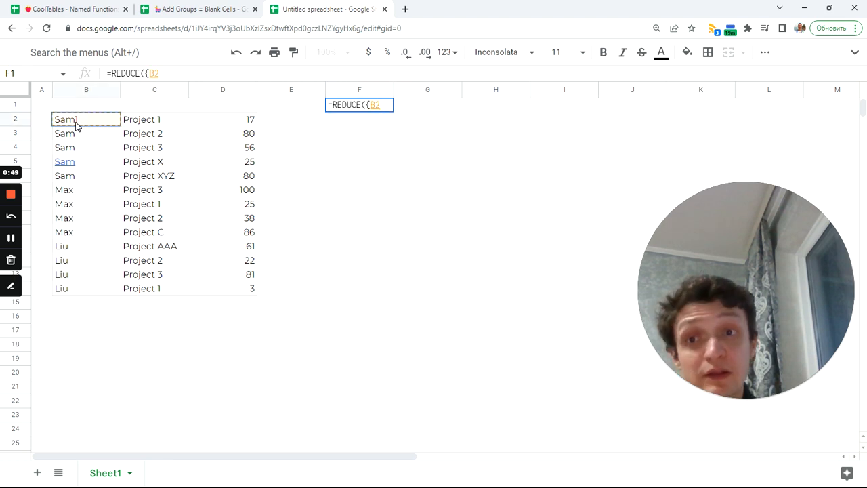
type(",")
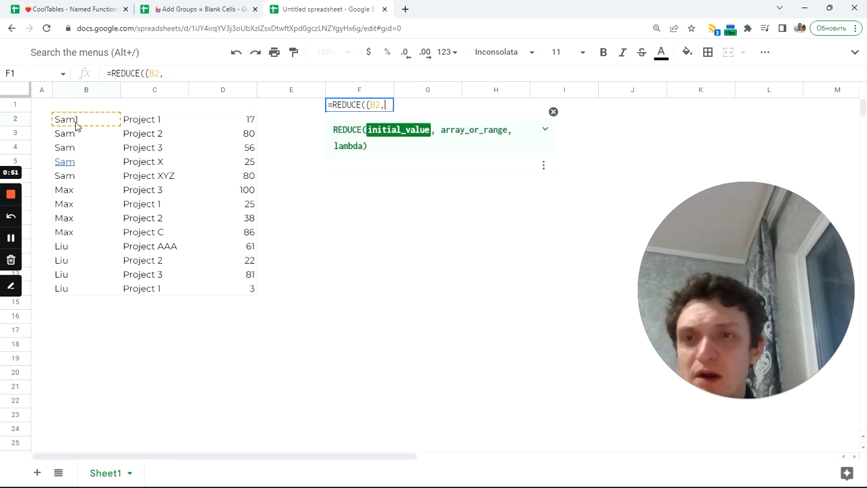
type("-1")
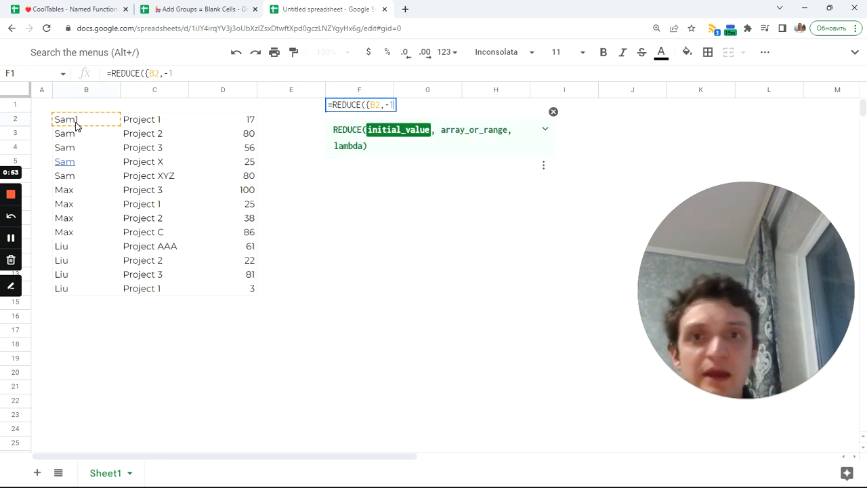
type("}")
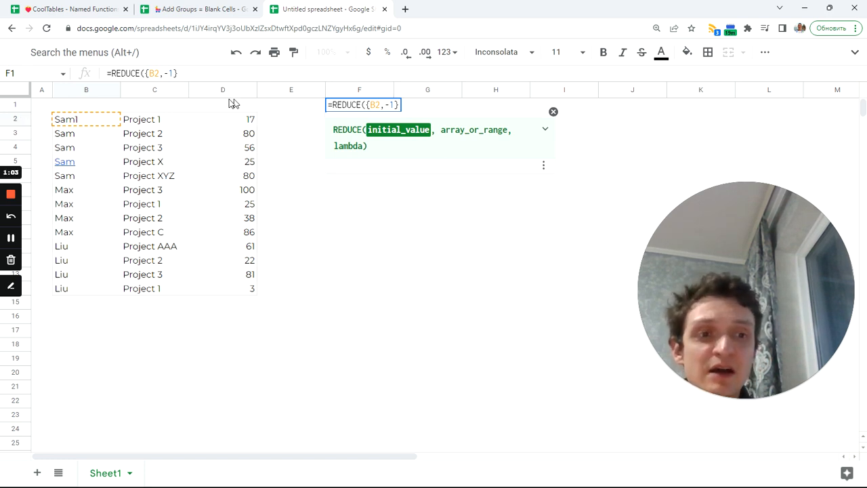
Step: Add the open-ended range B2:B as the REDUCE formula's array argument
left_click(186, 72)
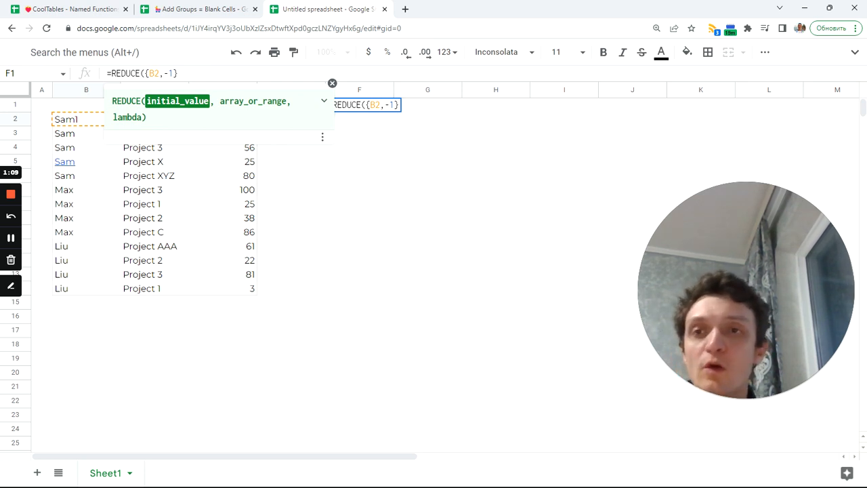
type("m")
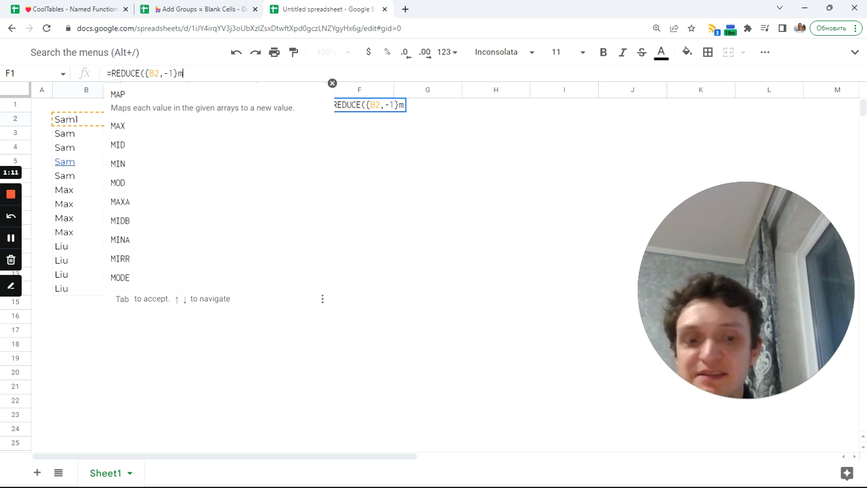
key("BackSpace")
type(",")
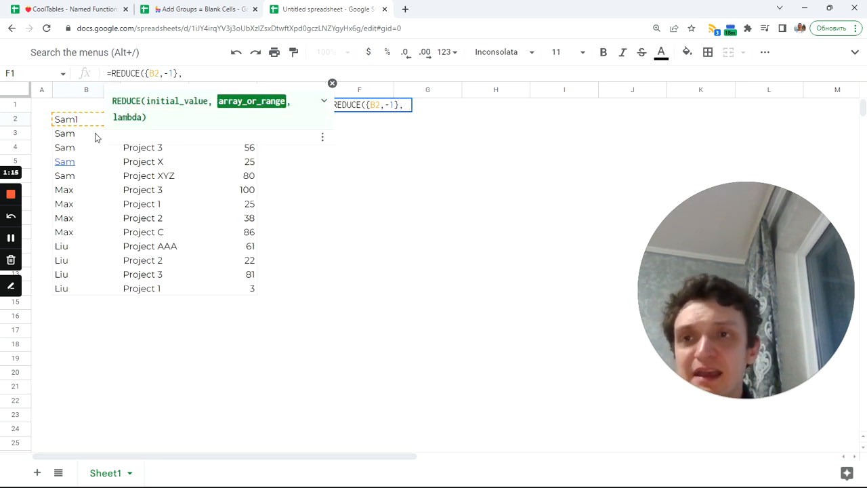
left_click_drag(82, 122, 83, 190)
key("BackSpace")
Step: Add a LAMBDA function as the third argument of REDUCE, with the names ini and v
type(",la")
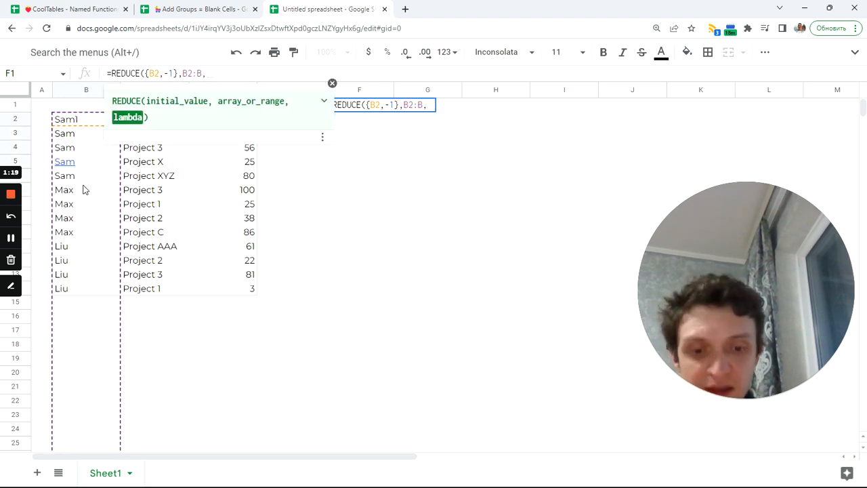
type("m")
key("Tab")
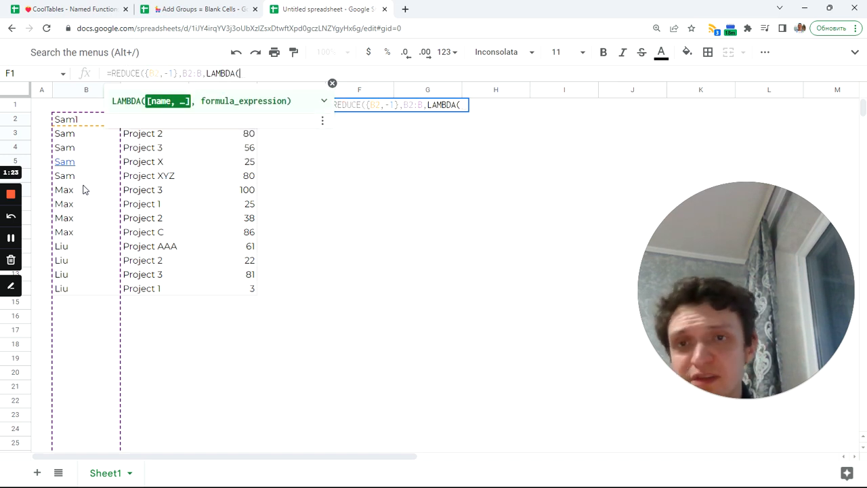
type("ini")
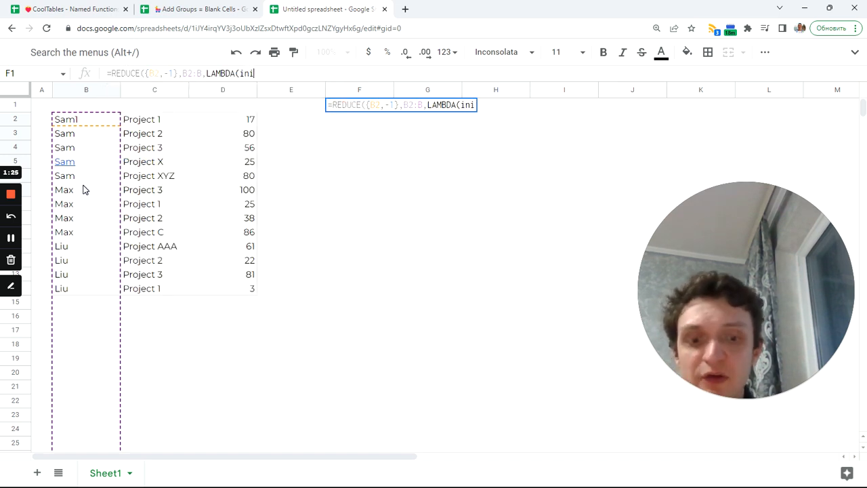
type(",v,")
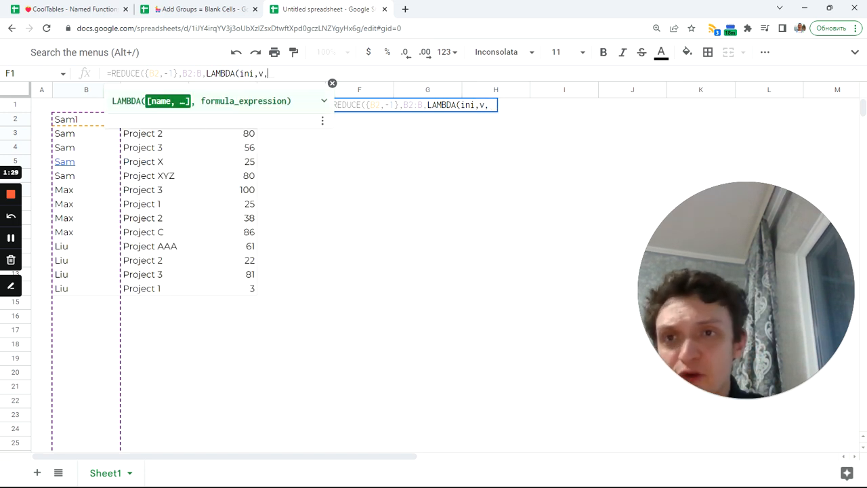
left_click_drag(145, 73, 178, 73)
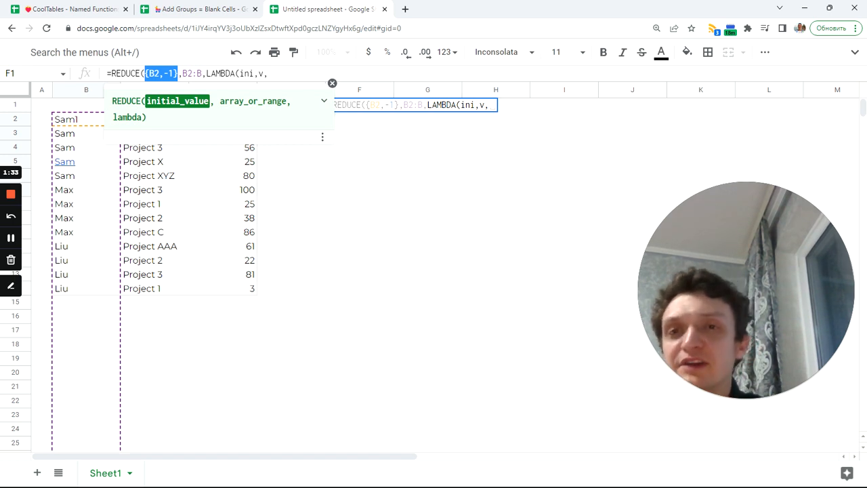
left_click(269, 73)
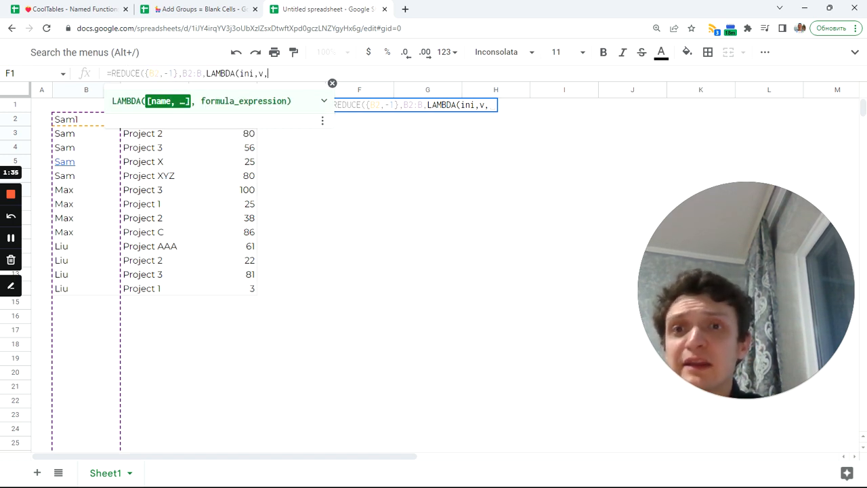
Step: Make the lambda's expression an array that stacks ini above a nested empty array, {ini ; {} }
type("{")
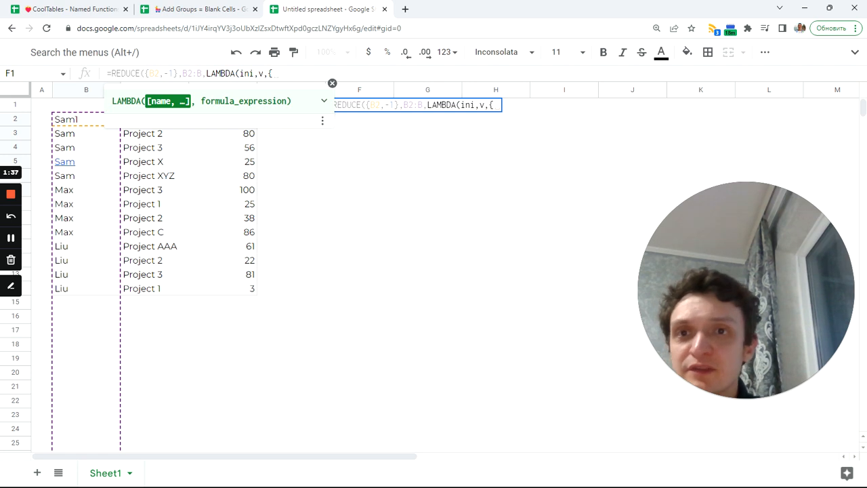
type("ini")
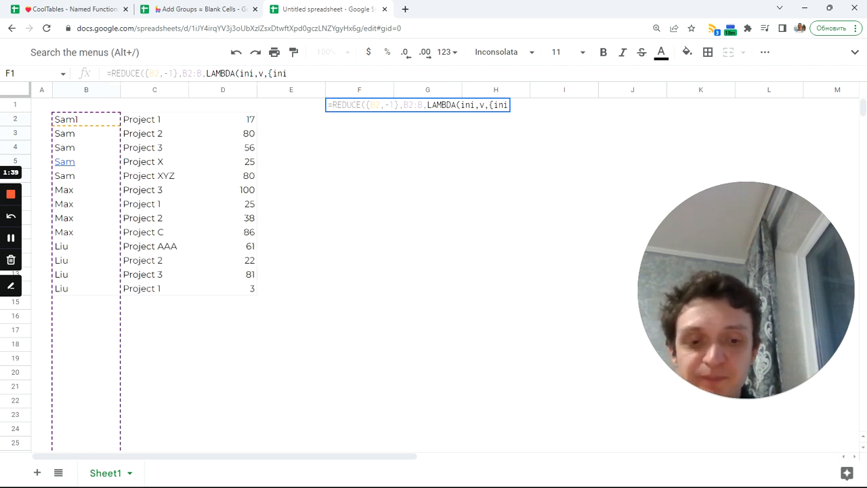
type(" ;")
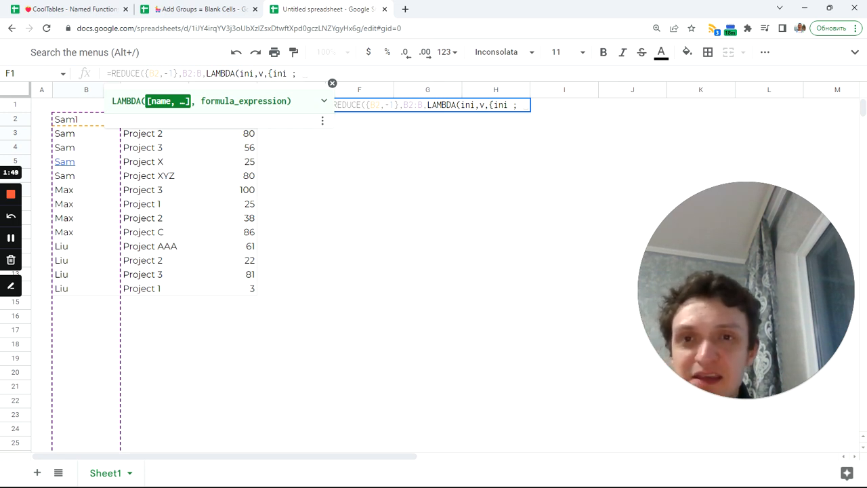
type("{} }")
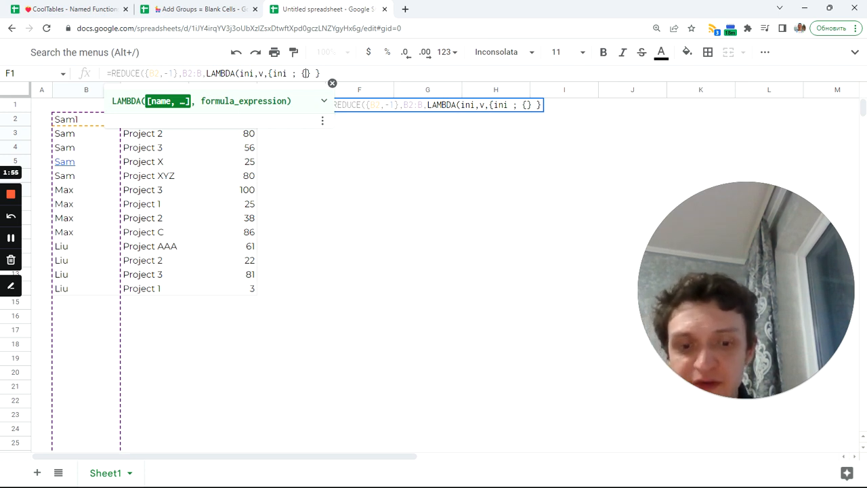
Step: Fill the nested array with v and the comparison v = ini, and commit the formula in F1
type("v ,")
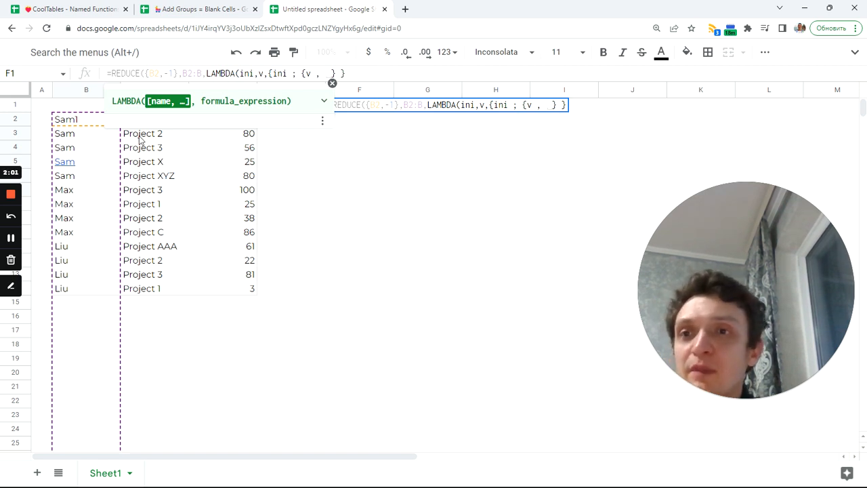
type("v")
type(" <>")
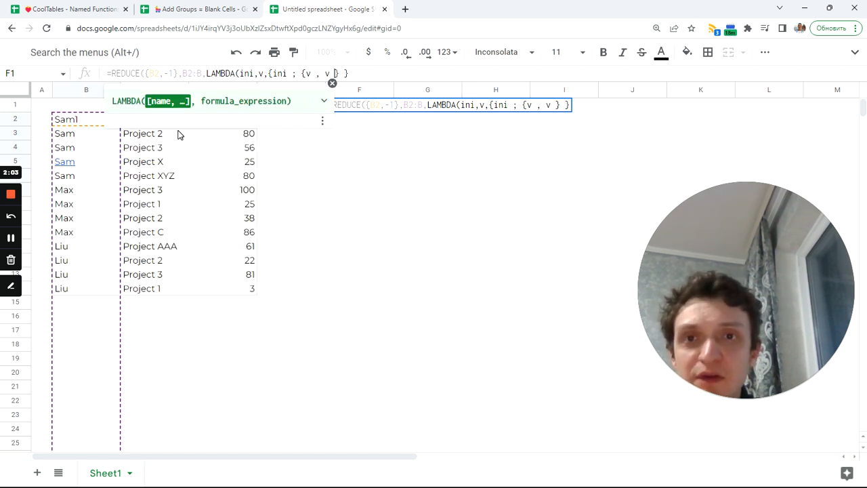
key("BackSpace")
key("BackSpace")
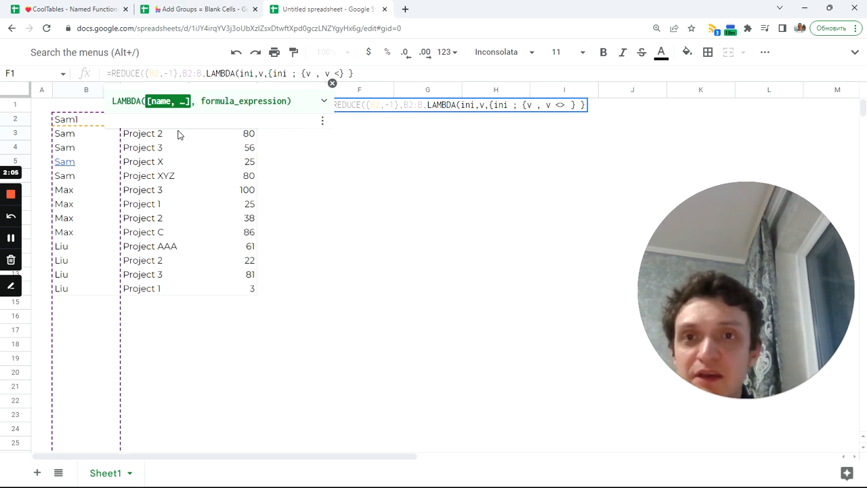
type("= ")
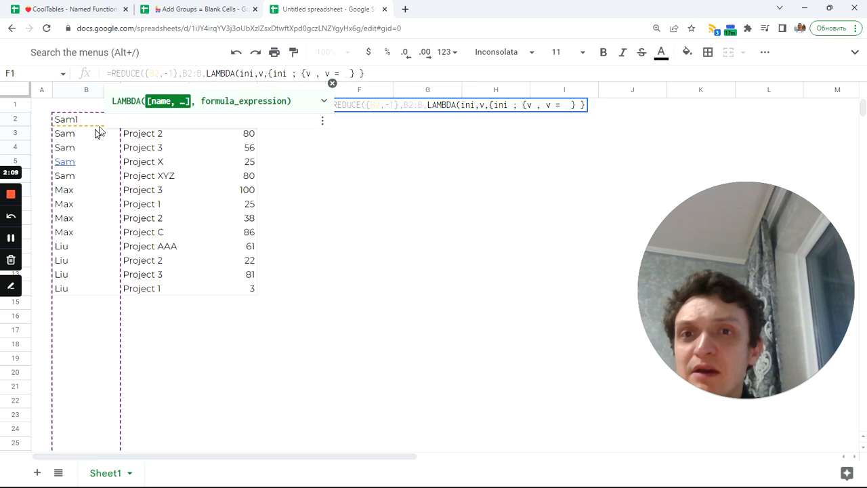
type("ini")
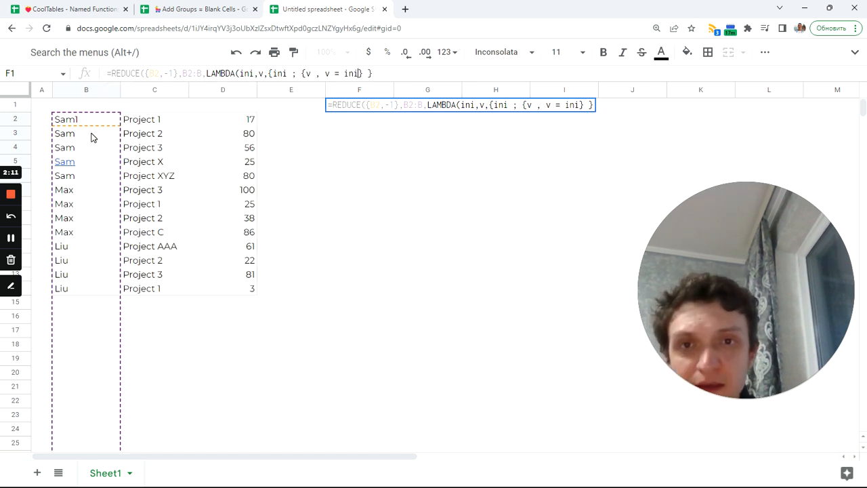
key("Return")
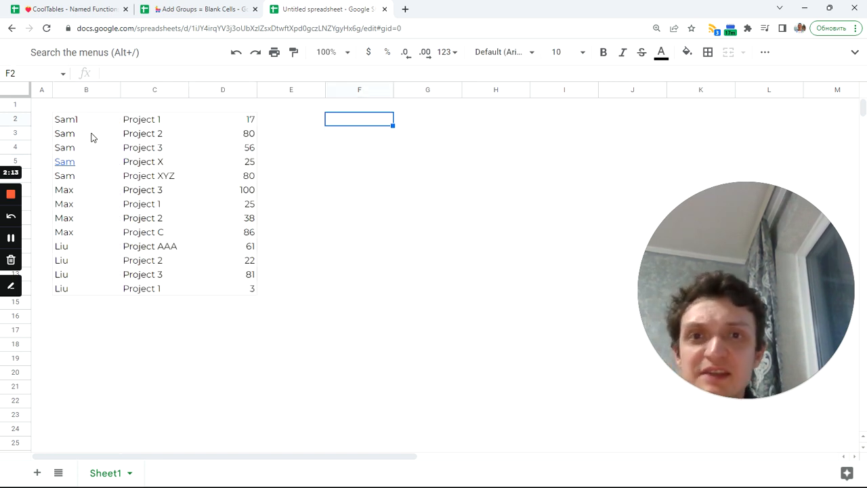
Step: Replace the B2:B array argument of the REDUCE formula in F1 with a SEQUENCE function
key("Up")
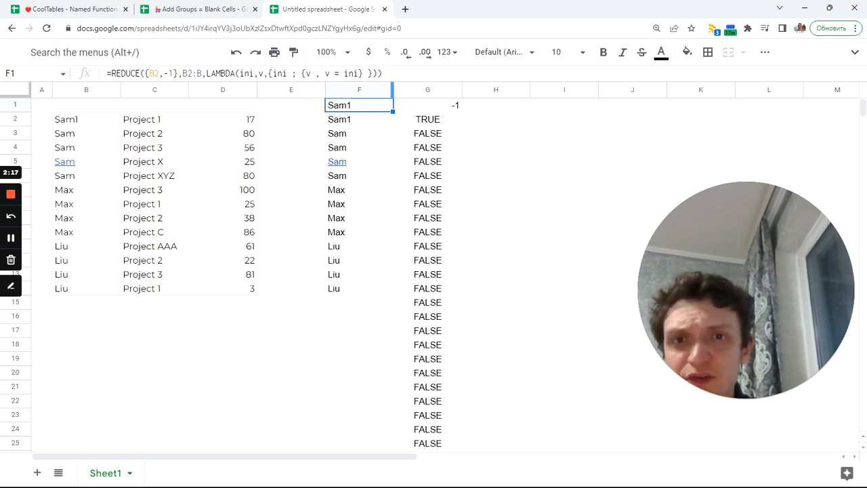
double_click(348, 73)
key("Tab")
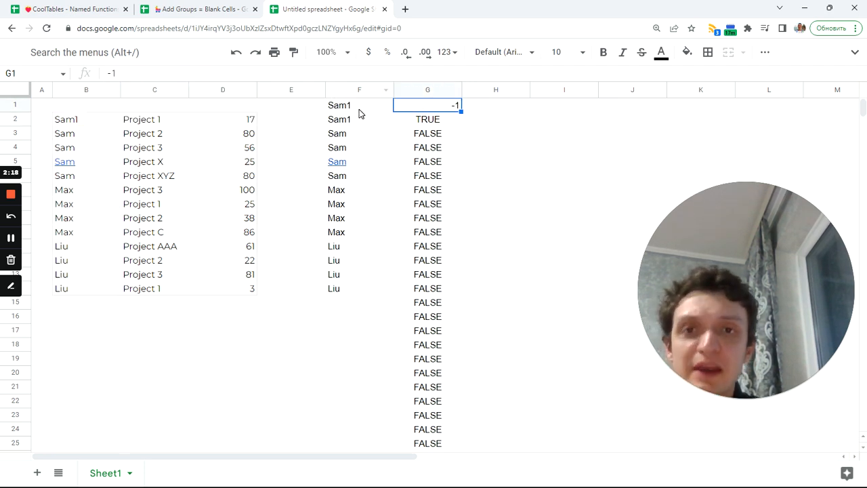
left_click(359, 108)
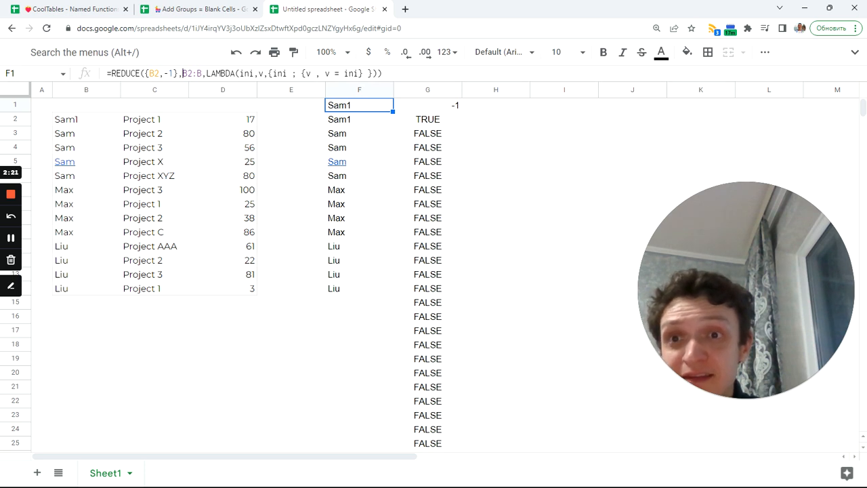
double_click(184, 73)
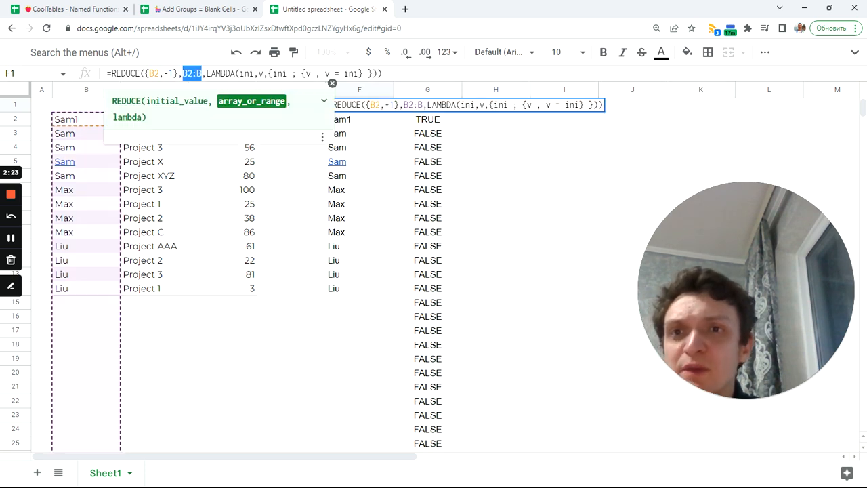
key("BackSpace")
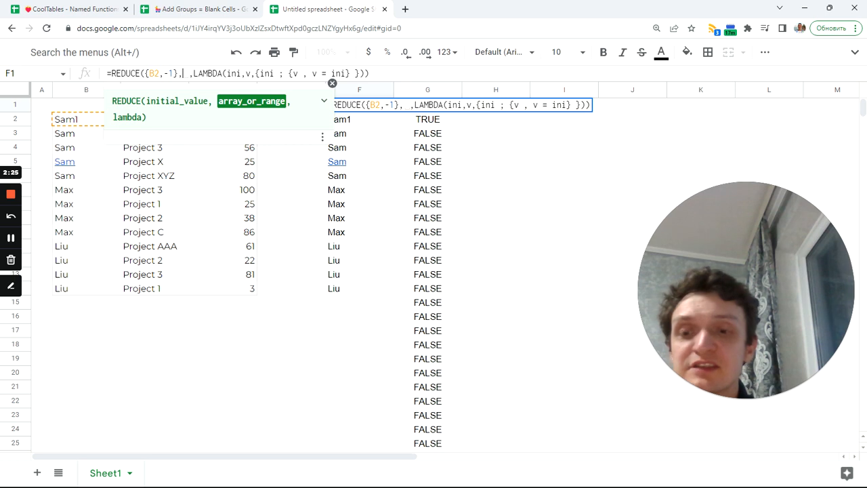
type("seq")
key("Tab")
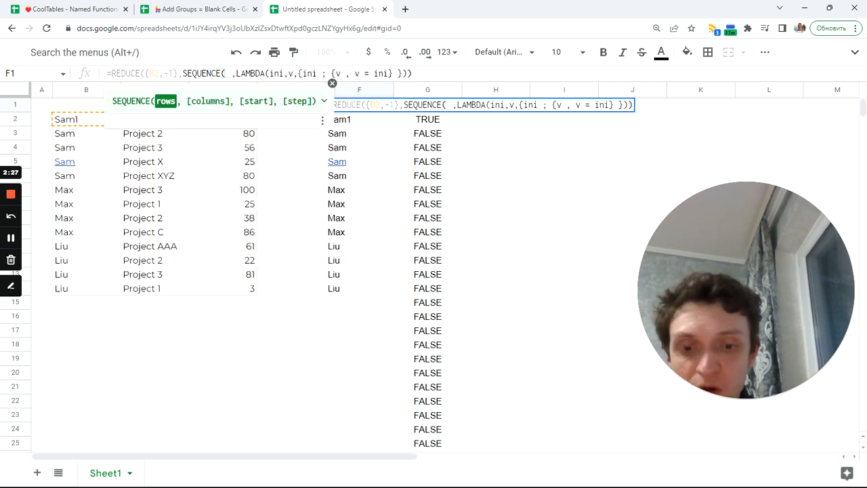
Step: Set the SEQUENCE row count to rows(B2:B) and commit the formula in F1
type("rows(")
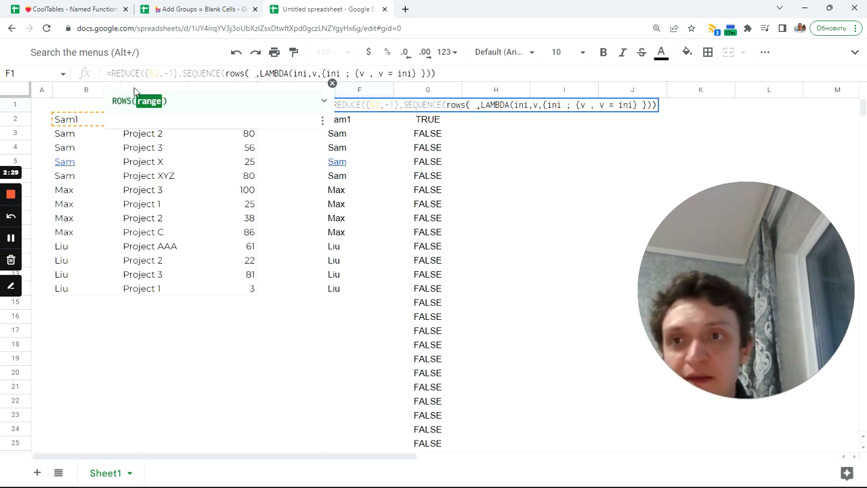
left_click_drag(87, 120, 85, 170)
key("BackSpace")
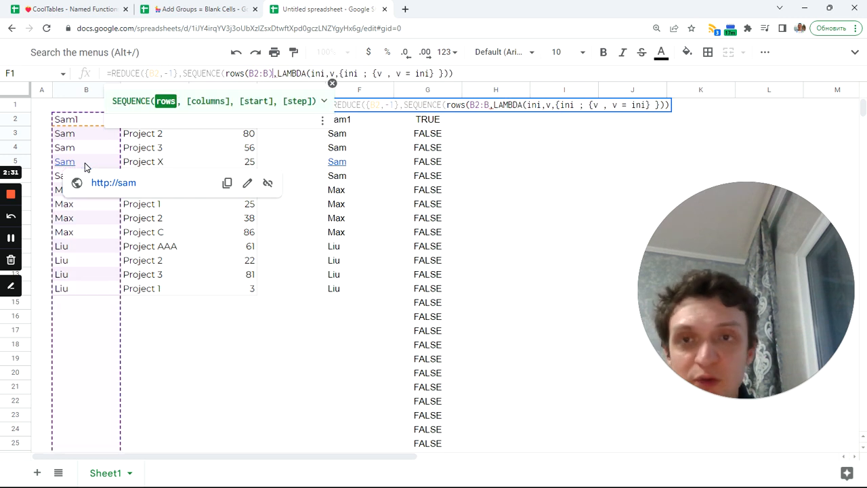
type(")")
key("Return")
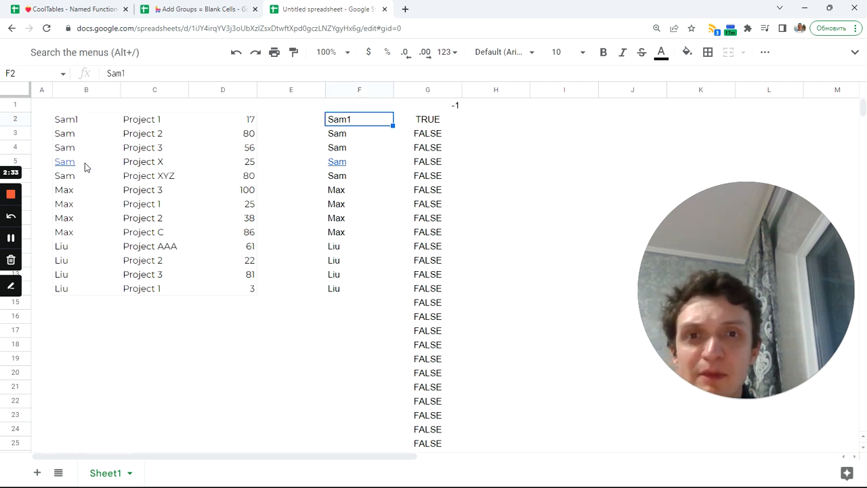
Step: Replace the first v in the nested array of F1's lambda with index(B2:B,v) and commit the formula
key("Up")
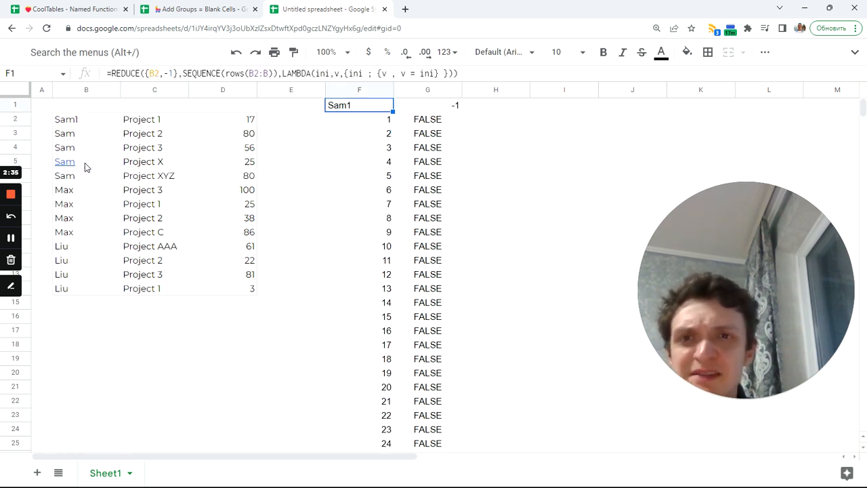
left_click(378, 123)
left_click(352, 106)
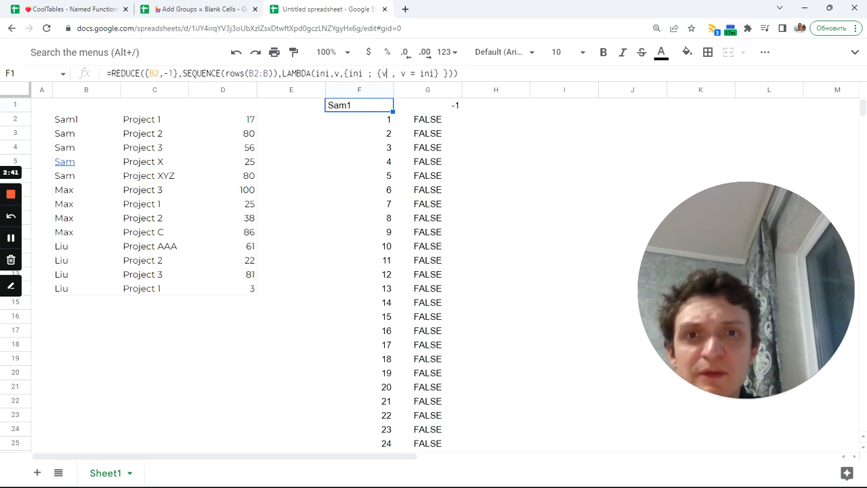
left_click(385, 74)
key("BackSpace")
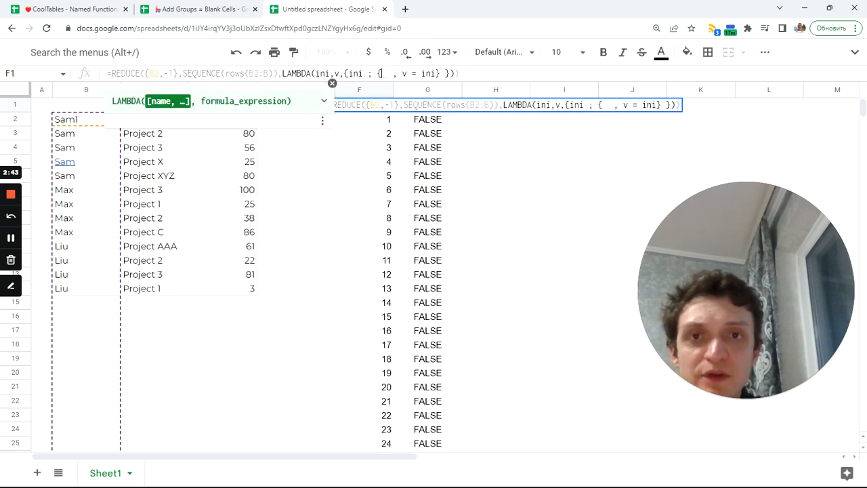
type("index(")
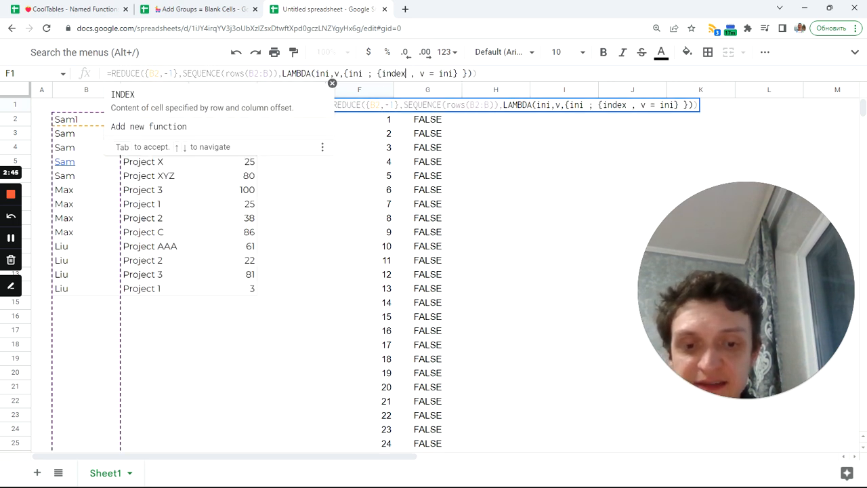
left_click_drag(69, 125, 65, 170)
key("BackSpace")
type(",v")
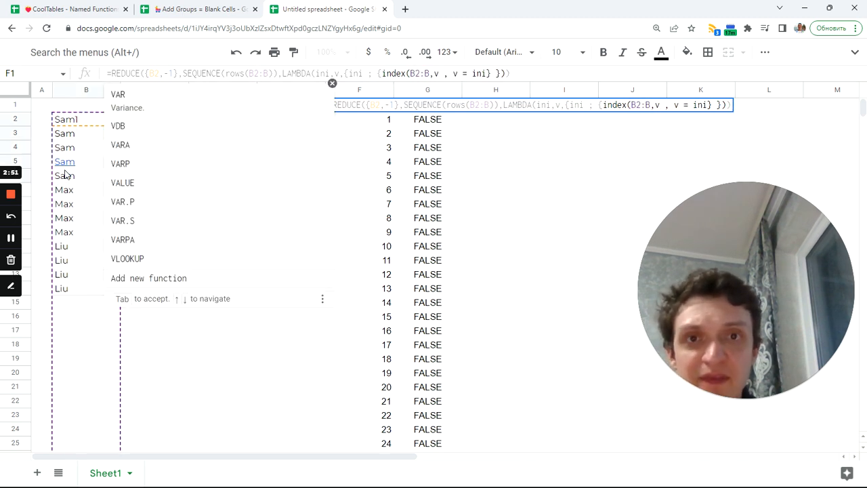
type(")")
key("Return")
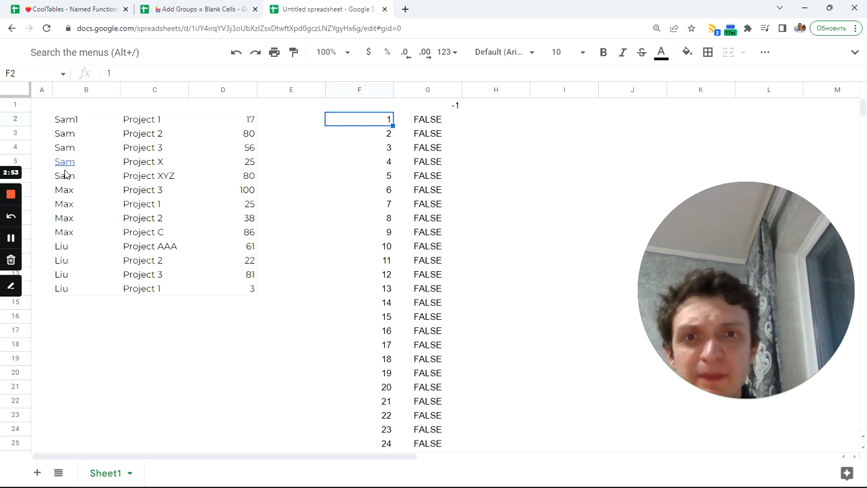
Step: Examine how the first names returned in column F line up with the source names in column B
key("Up")
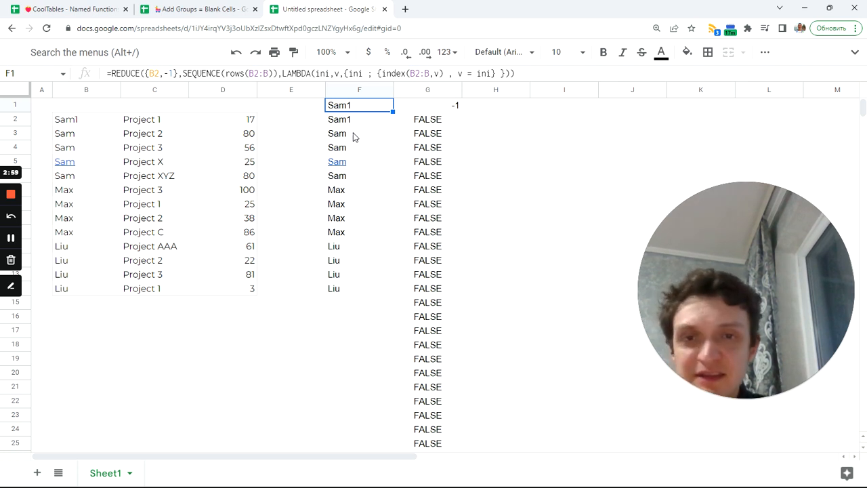
left_click(355, 134)
left_click(361, 109)
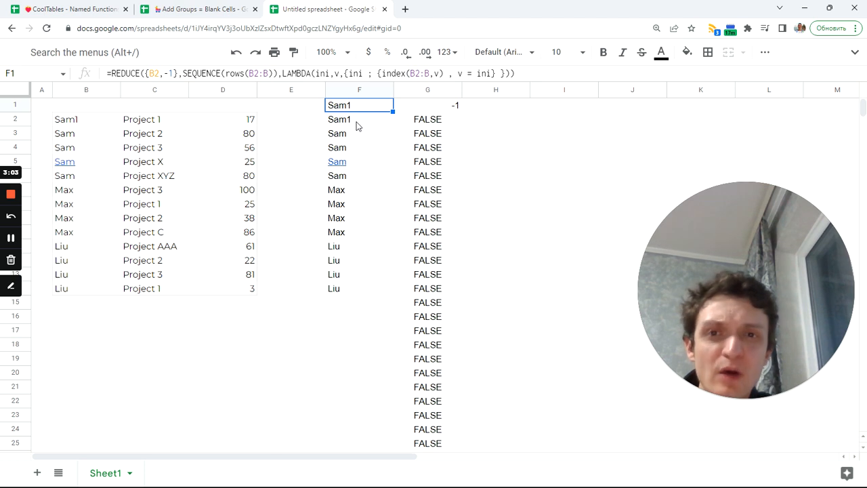
left_click(354, 124)
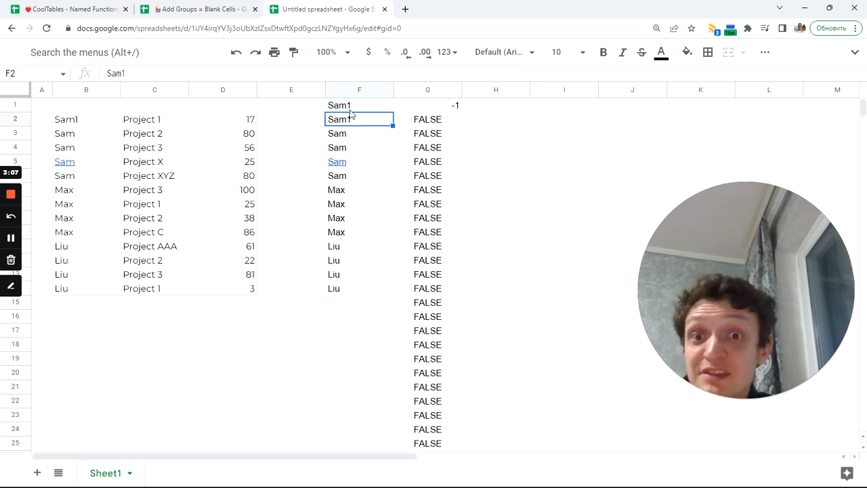
left_click(351, 110)
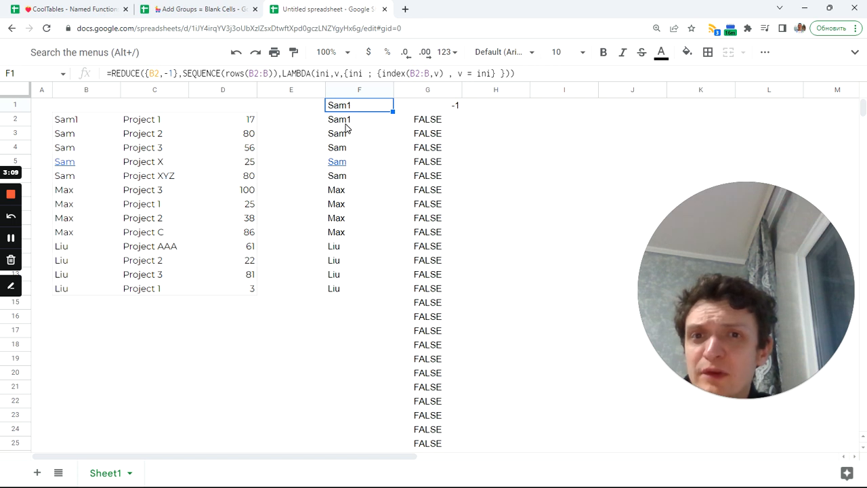
left_click(340, 140)
left_click(86, 151, "shift")
left_click(373, 111)
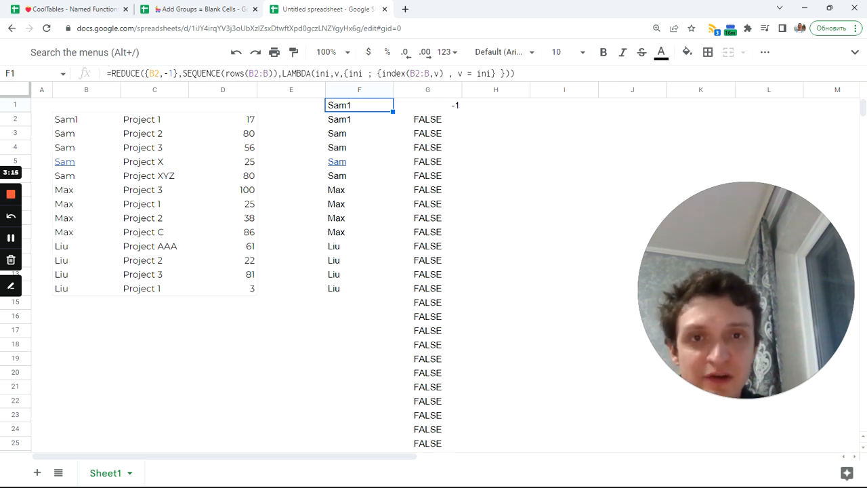
Step: Replace ini in the lambda's comparison with INDEX(ini,v) and commit the formula in F1
left_click(476, 73)
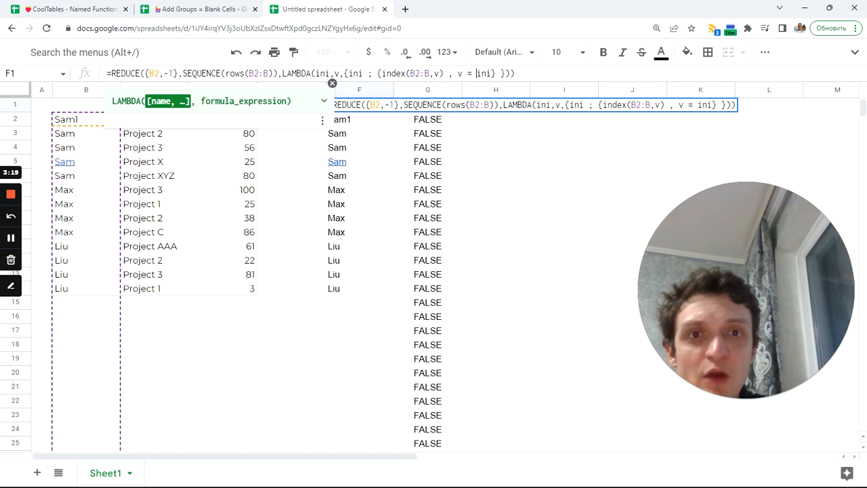
left_click_drag(478, 73, 491, 73)
key("BackSpace")
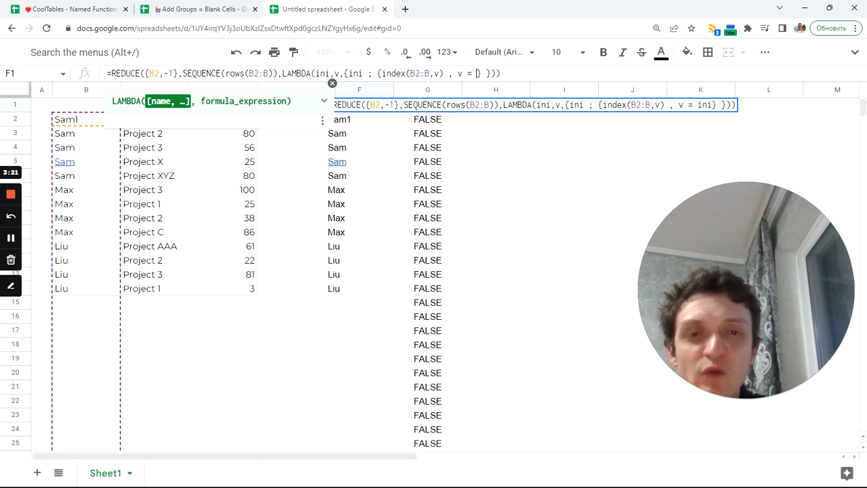
type("INDEX(V")
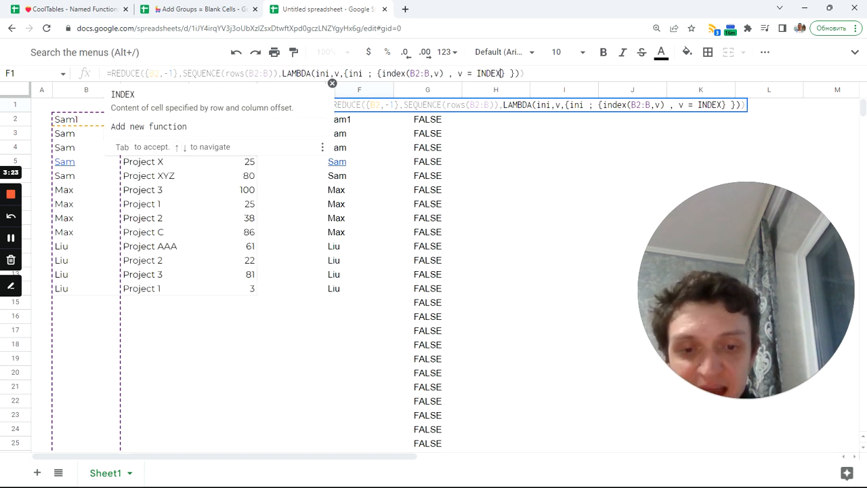
key("BackSpace")
type("ini")
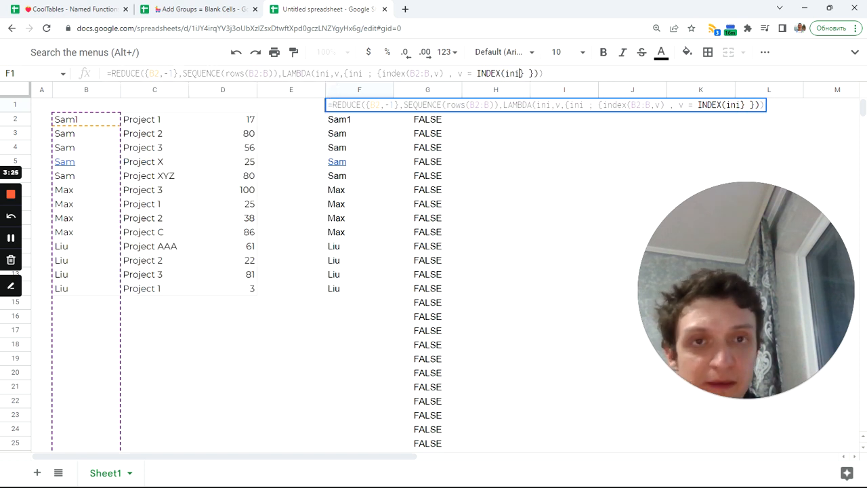
type(",")
key("BackSpace")
type("v)")
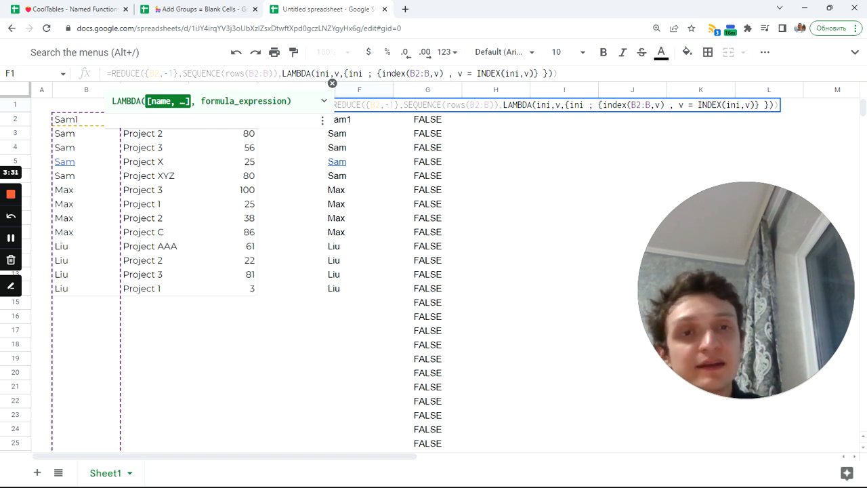
left_click(558, 72)
key("Return")
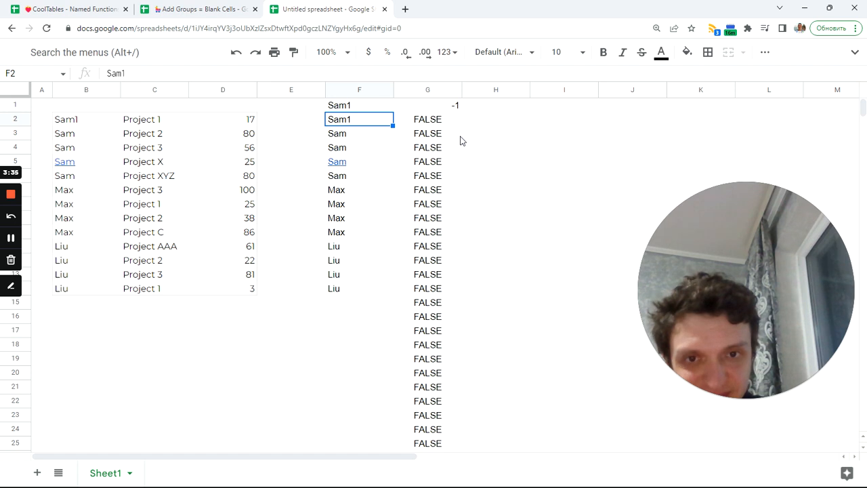
Step: Add 1 as the column argument, making the comparison's lookup INDEX(ini,v,1), and commit the formula in F1
left_click(362, 105)
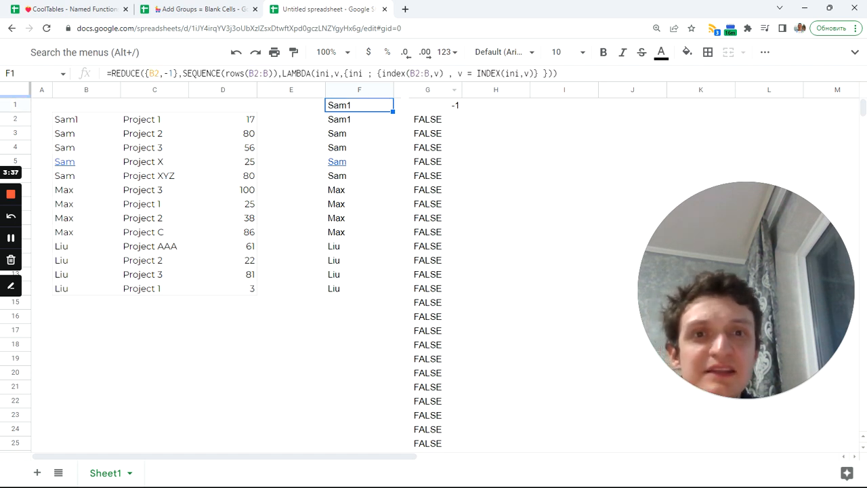
left_click(14, 239)
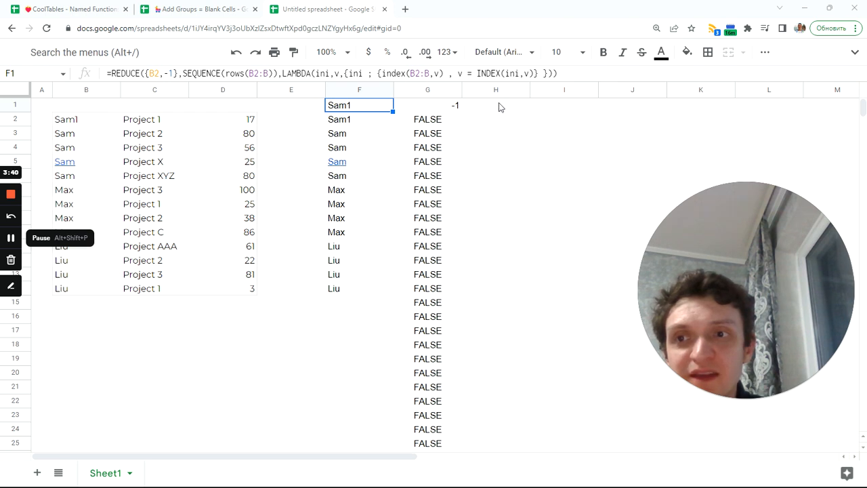
left_click(528, 73)
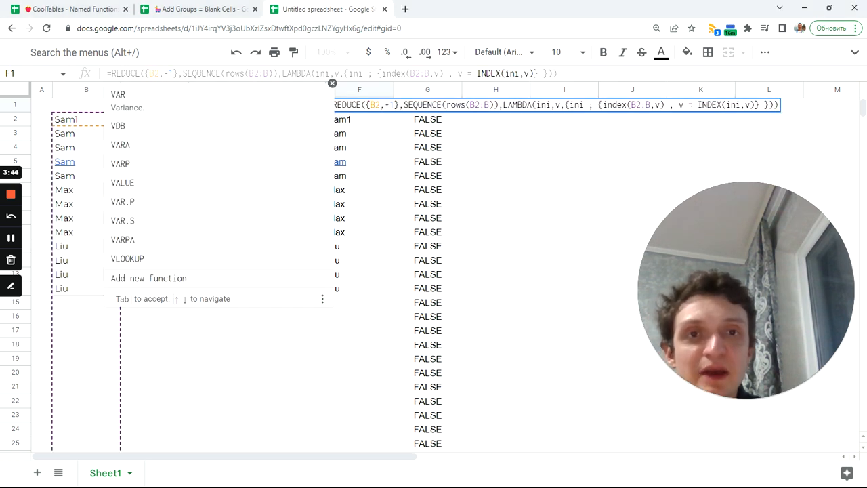
left_click_drag(505, 73, 519, 73)
left_click(529, 73)
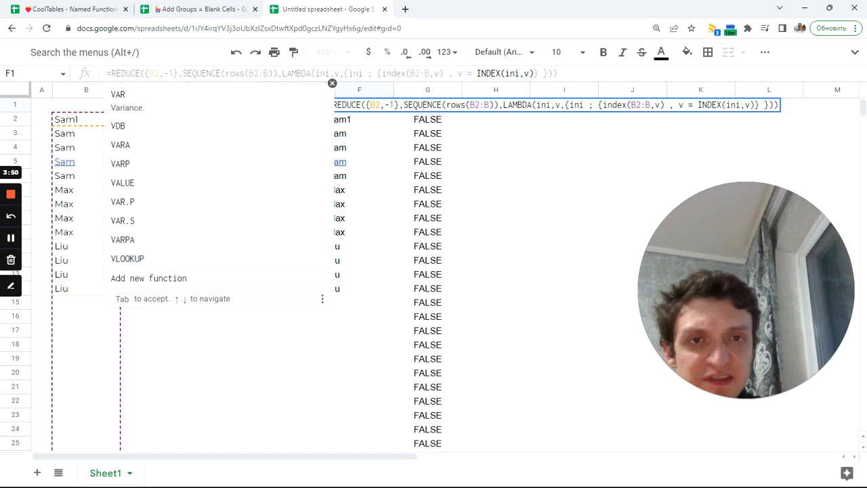
type(",")
key("BackSpace")
type("1")
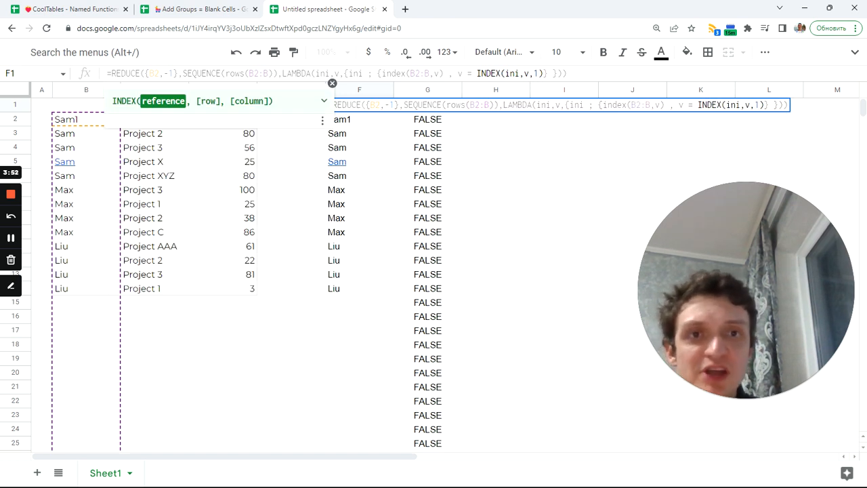
left_click(584, 73)
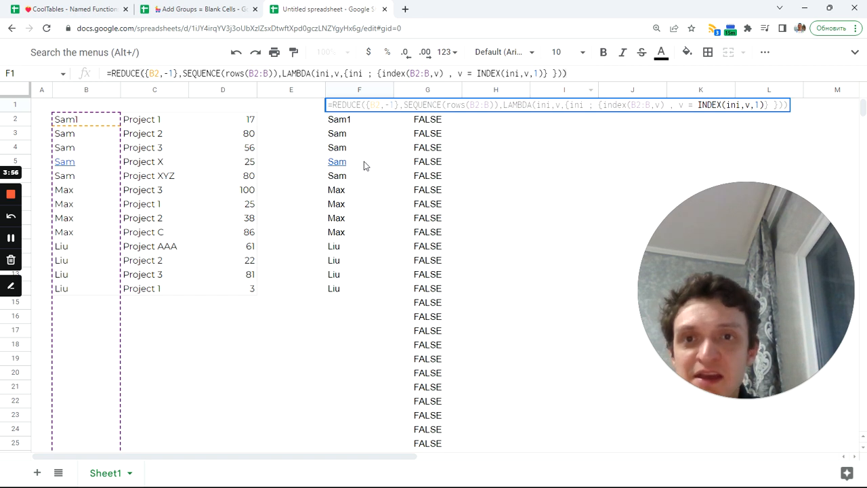
mouse_move(363, 169)
key("Return")
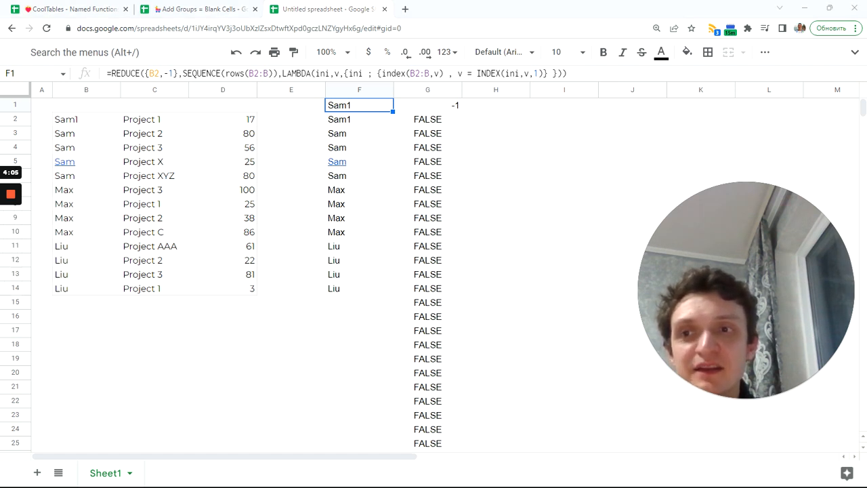
Step: Replace the v before the equals sign in F1's lambda with a copy of index(B2:B,v) and commit the formula
left_click(462, 73)
left_click_drag(462, 74, 382, 73)
key("ctrl+c")
left_click(462, 73)
key("shift+Left")
key("ctrl+v")
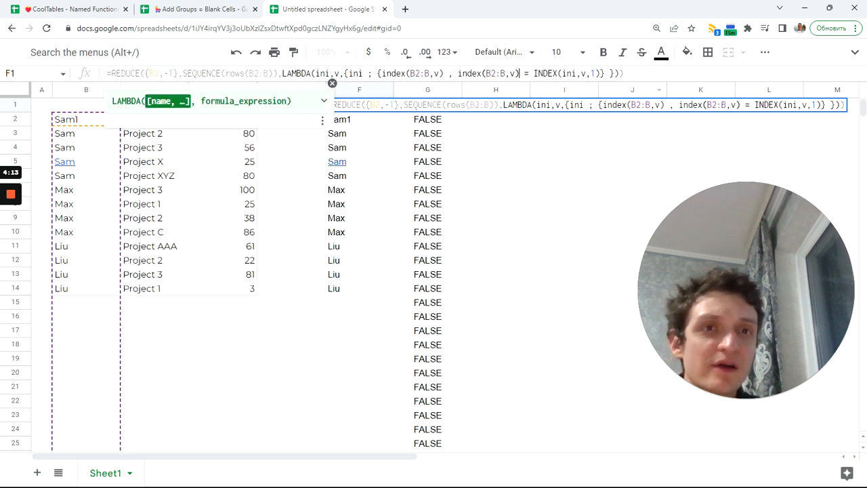
left_click(627, 73)
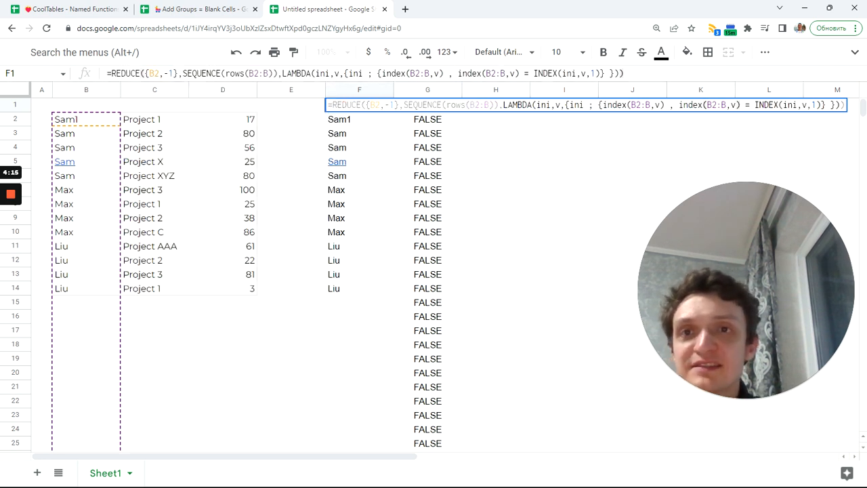
key("Return")
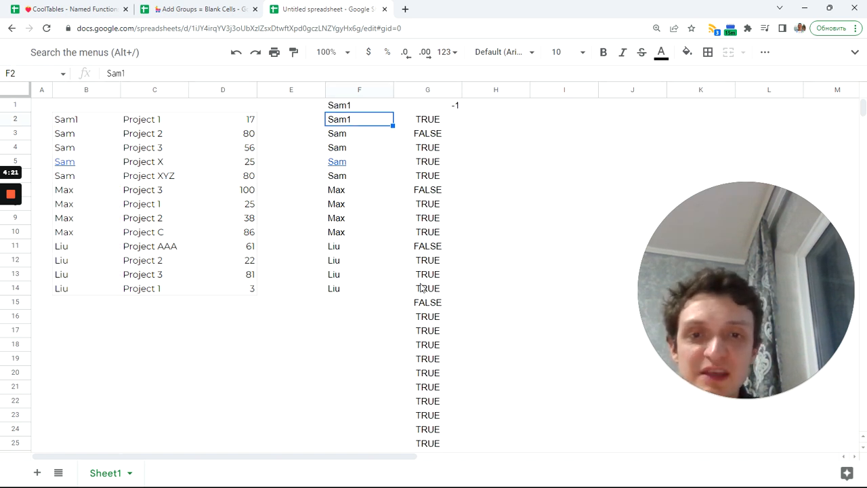
Step: Change the comparison operator in F1's lambda to <> and commit the formula
left_click(420, 246)
left_click(360, 107)
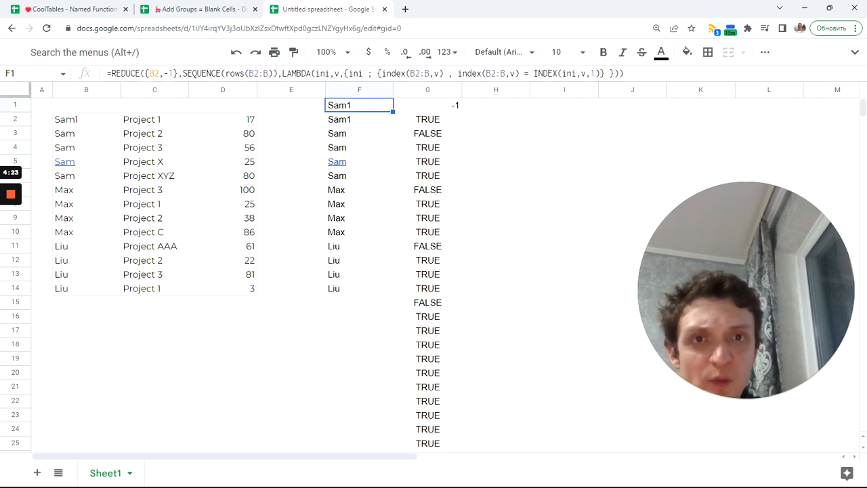
double_click(527, 73)
type("<>")
key("Return")
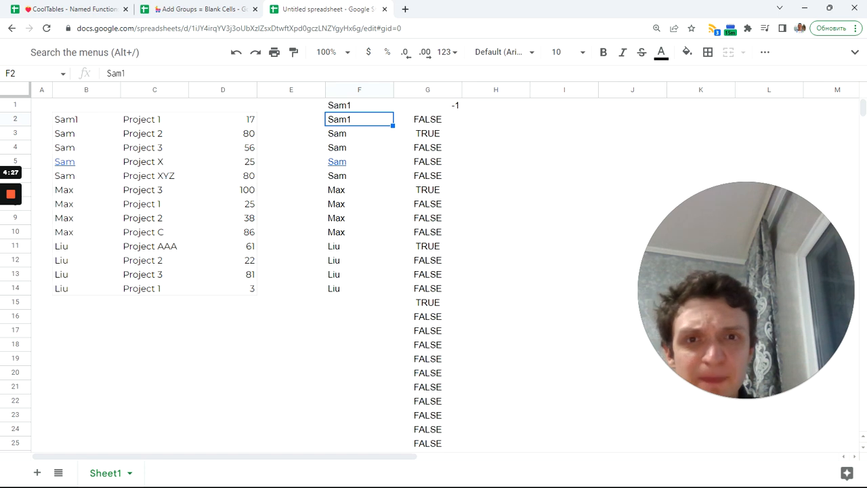
Step: Wrap the comparison in F1's lambda in --( ), commit the formula, and check the flags in column G where the names change
left_click(442, 138)
left_click(388, 107)
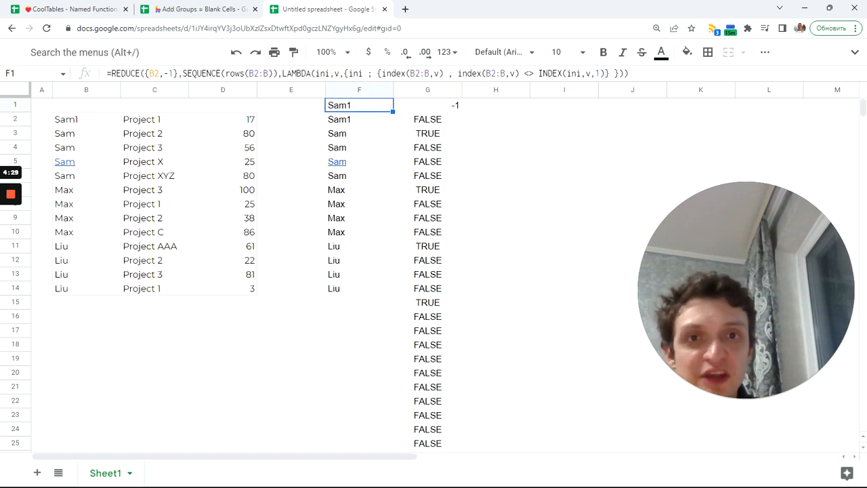
left_click(458, 72)
type("--")
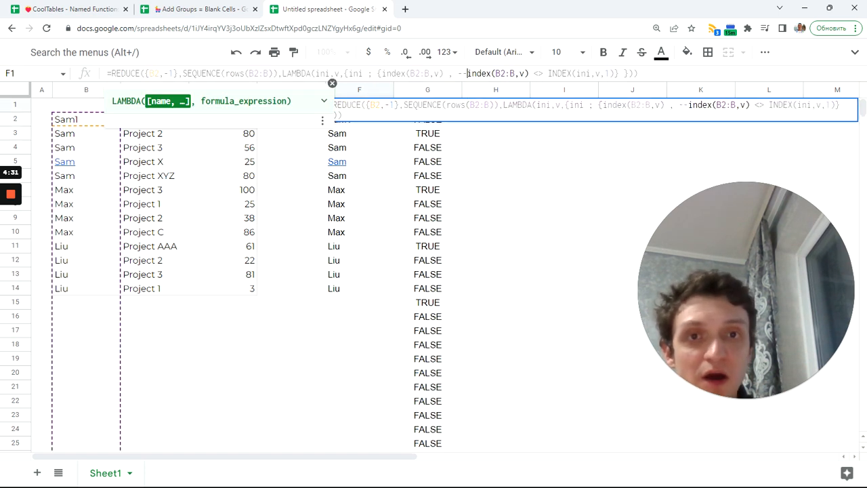
type("(")
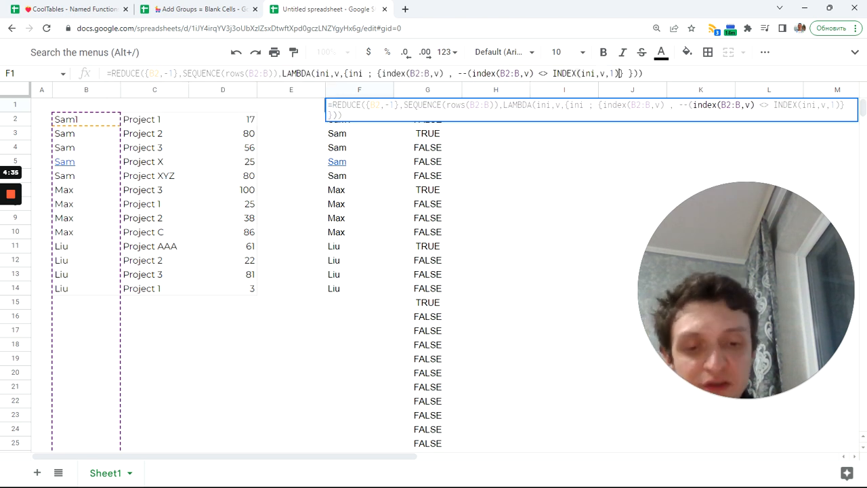
type(")")
key("Return")
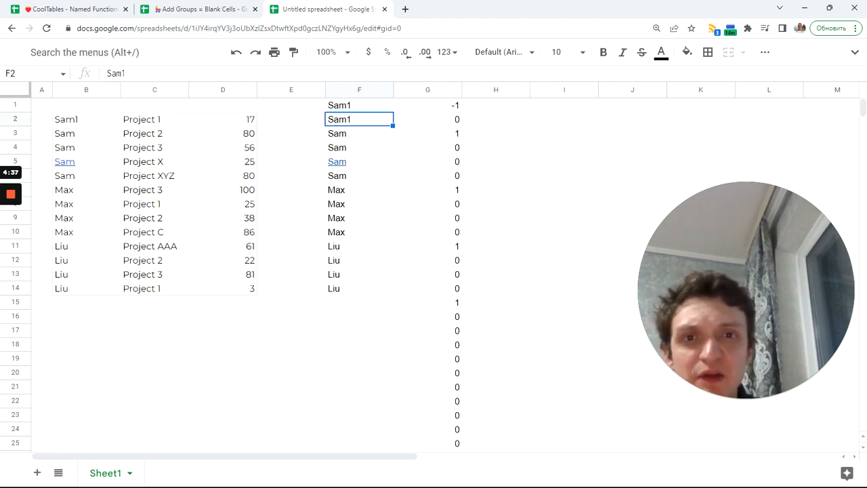
left_click(454, 124)
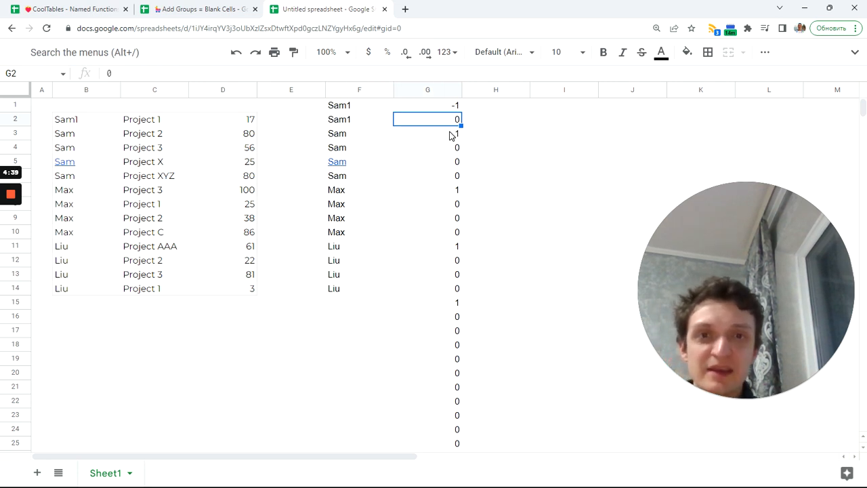
left_click(450, 136)
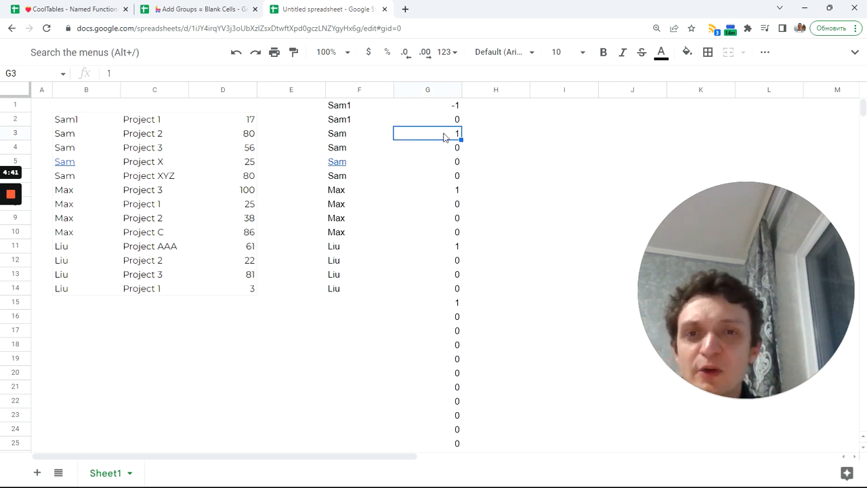
left_click(445, 193, "ctrl")
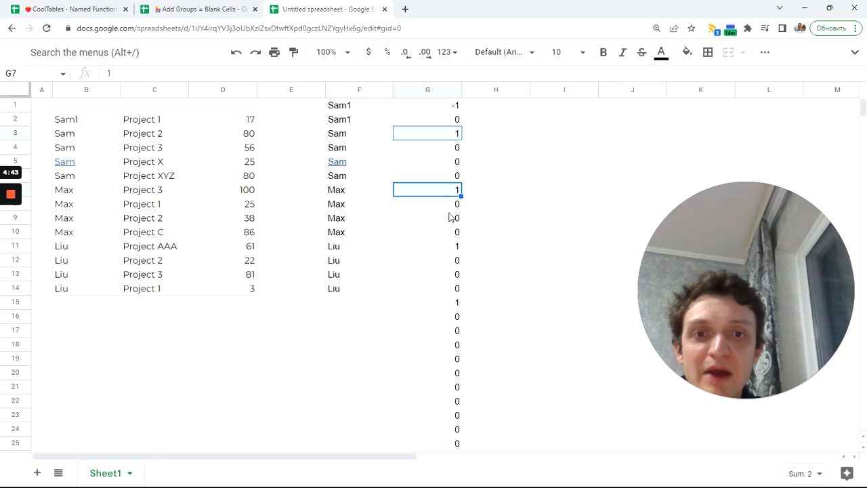
left_click(451, 246, "ctrl")
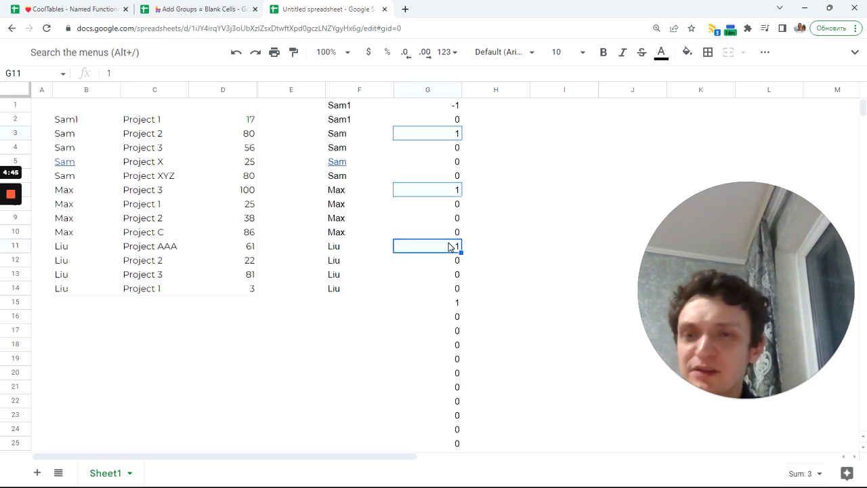
Step: Wrap the entire REDUCE expression in F1 in a QUERY function as its data argument
left_click(349, 109)
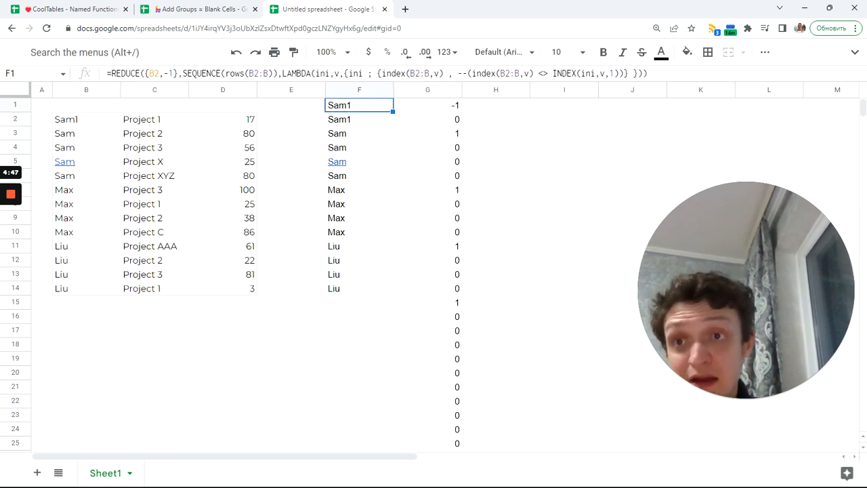
left_click_drag(110, 73, 647, 77)
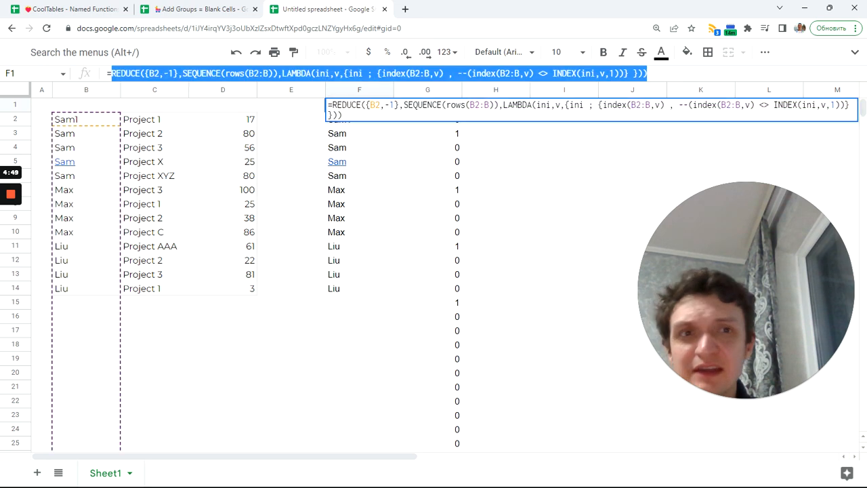
key("ctrl+x")
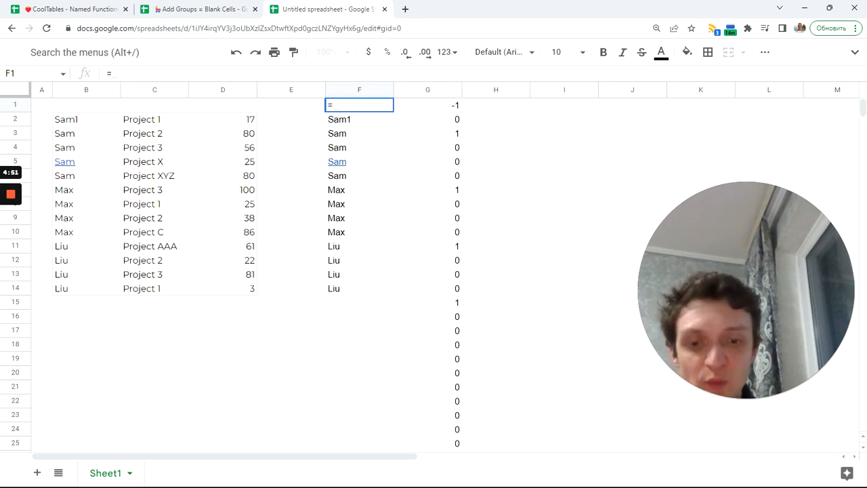
type("q")
key("Tab")
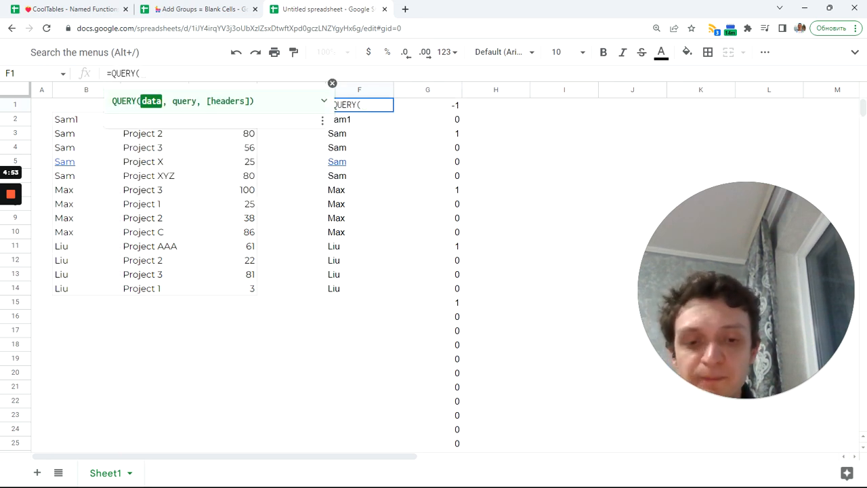
key("ctrl+v")
Step: Complete the QUERY in F1 with "select Col2 offset 1" and 0 headers, and commit the formula
type(",\"select Col2")
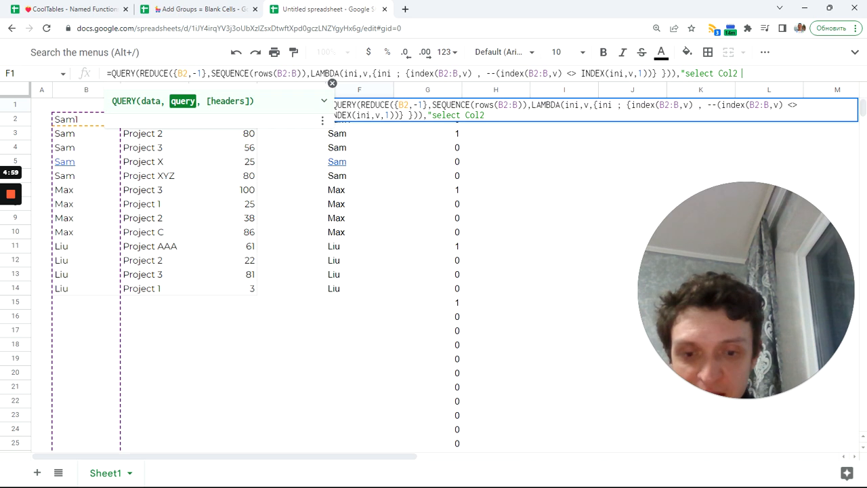
type(" offse")
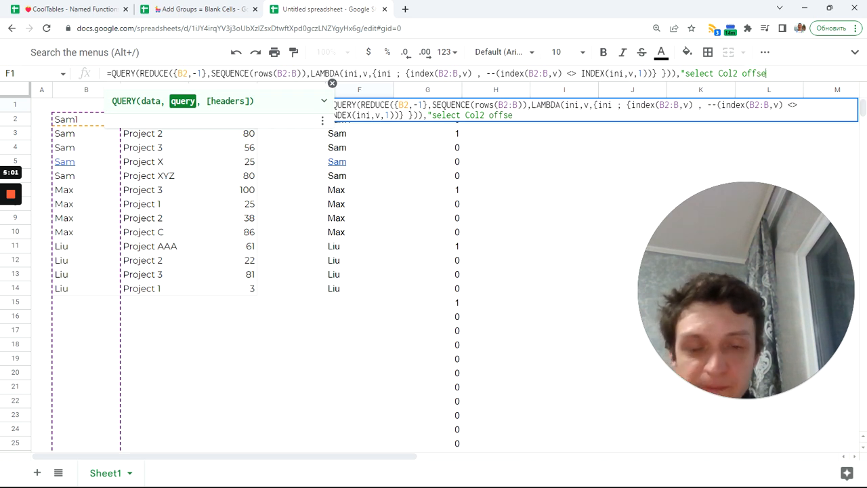
type("t 1")
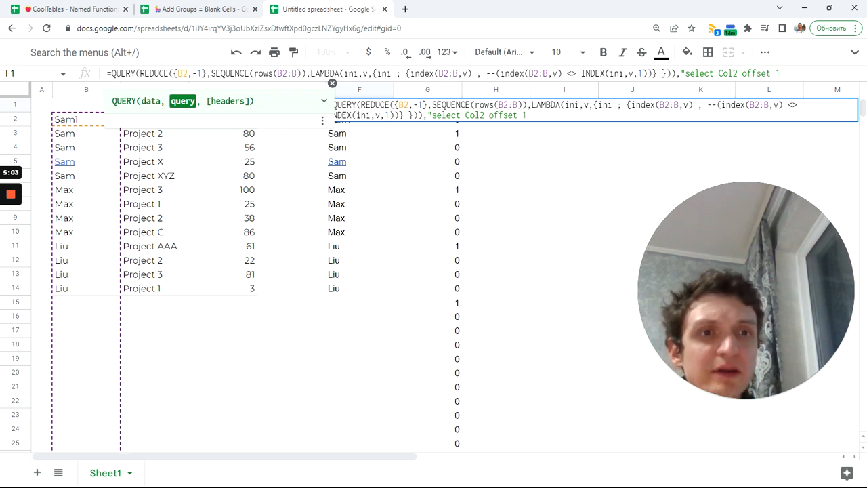
type("\",")
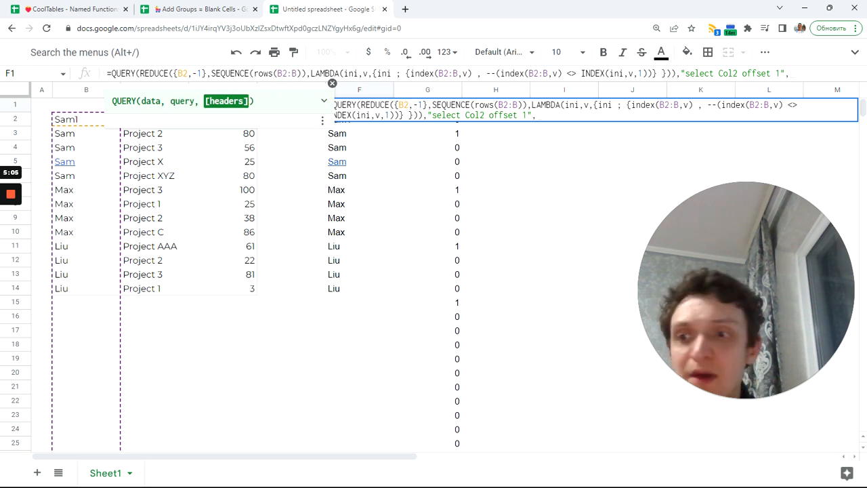
type(")")
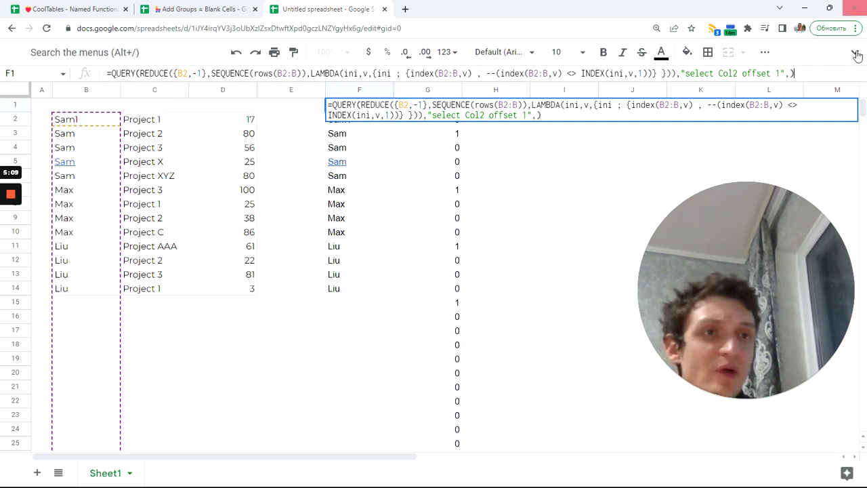
key("Left")
type("0")
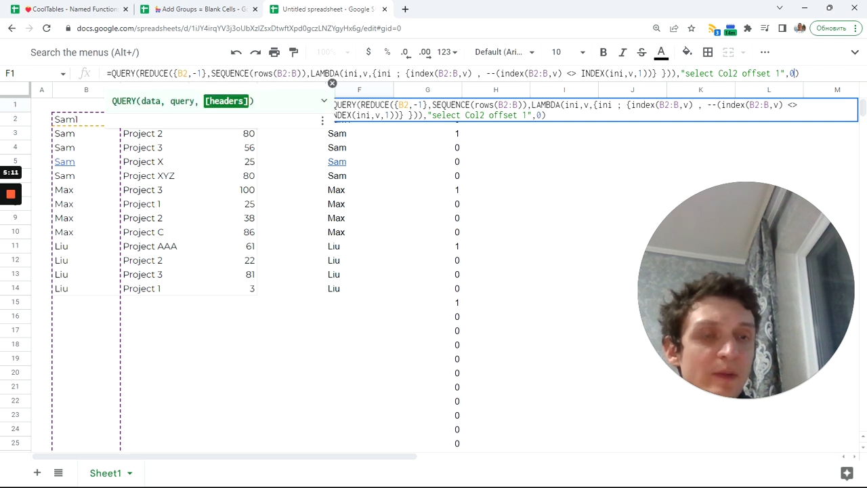
key("Right")
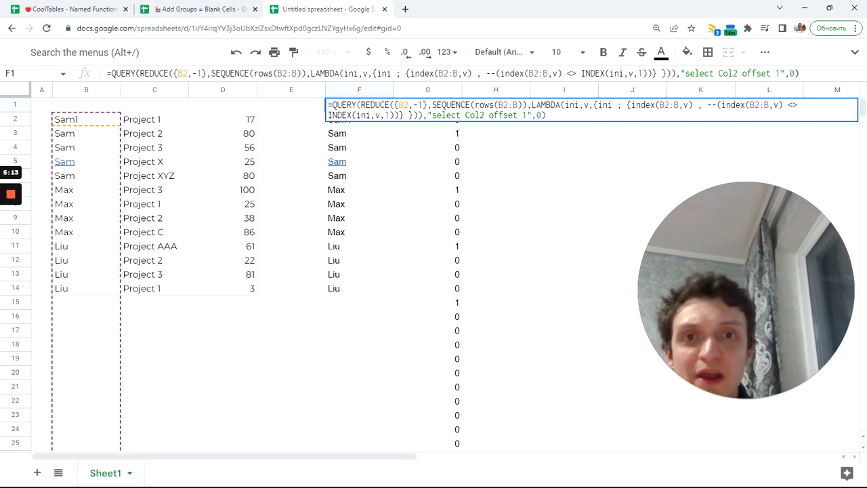
key("Return")
Step: Move the QUERY formula from F1 to F2 so the flags align with the name rows
left_click(366, 105)
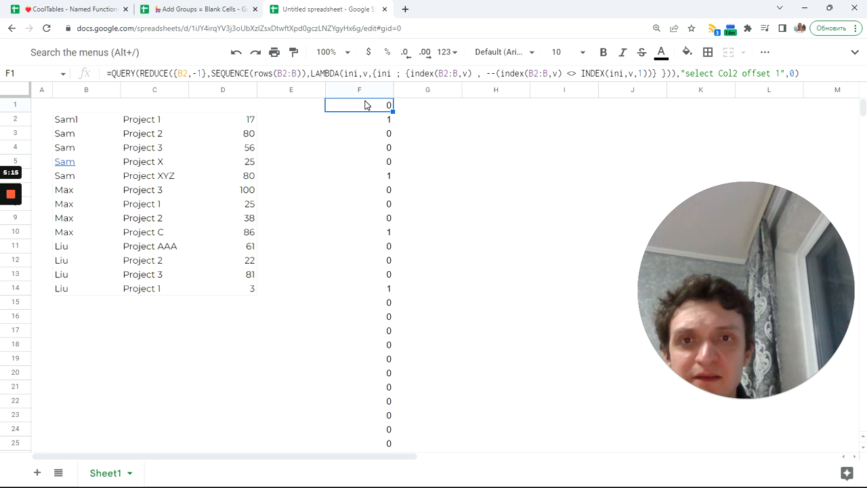
left_click_drag(378, 101, 372, 148)
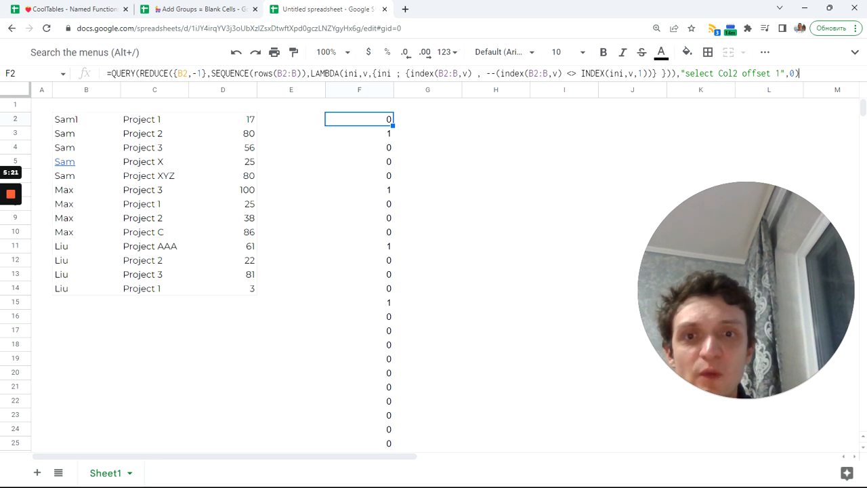
key("Return")
key("Tab")
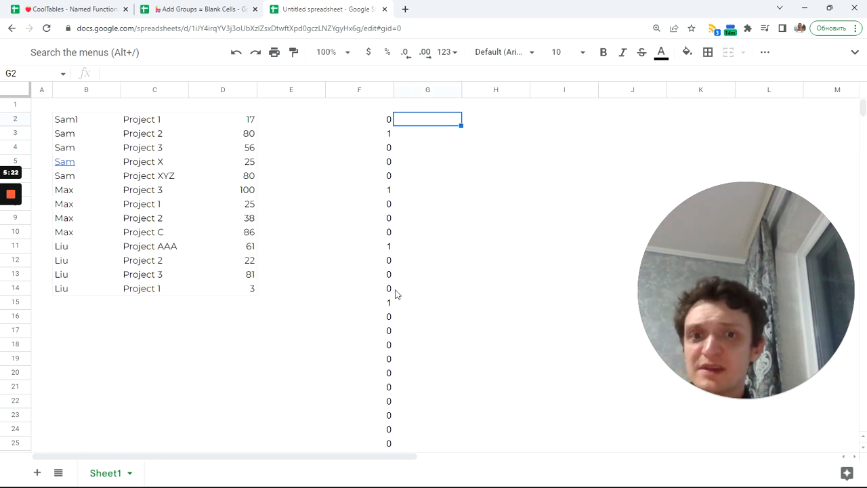
Step: Examine the blank rows below the last name in column B against the flag in F15
left_click(85, 293)
left_click(85, 302)
left_click(93, 332)
left_click(85, 359)
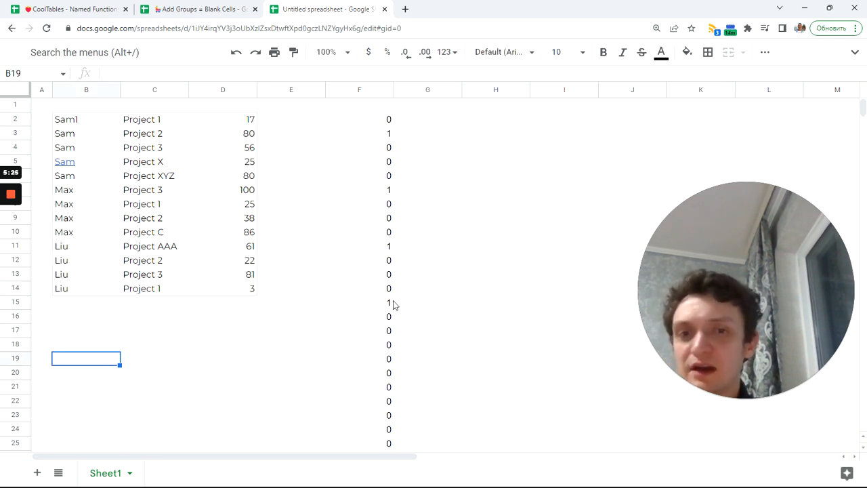
left_click(391, 304)
Step: Enlarge the formula bar to give F2's formula more room
left_click(391, 120)
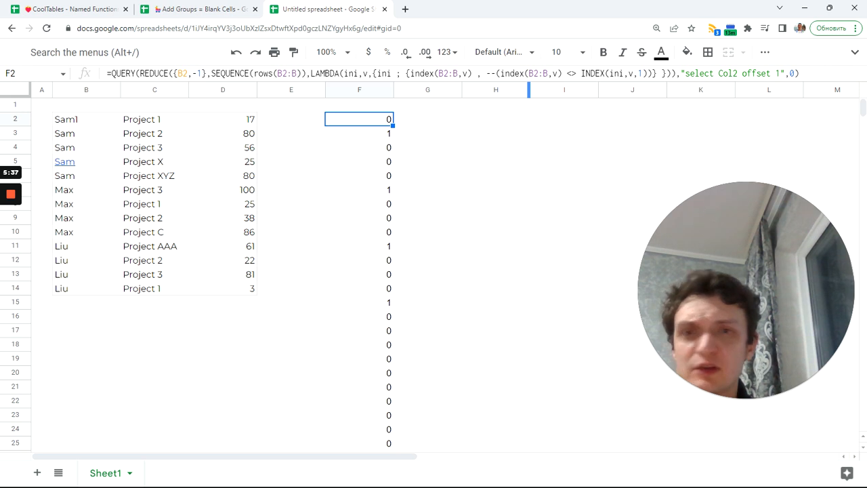
left_click_drag(375, 81, 380, 111)
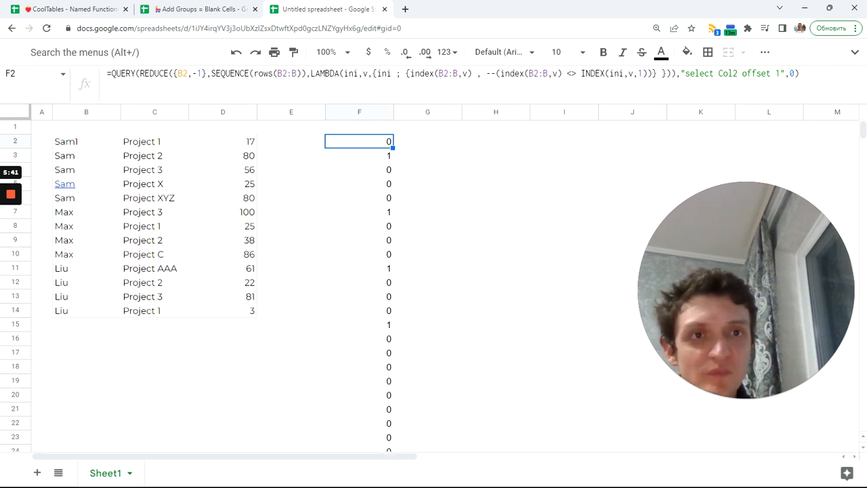
left_click_drag(409, 73, 652, 73)
key("Delete")
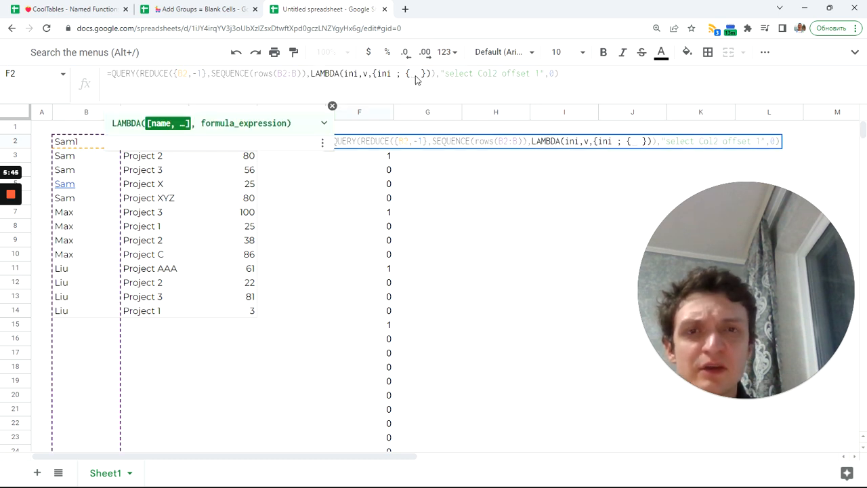
key("Escape")
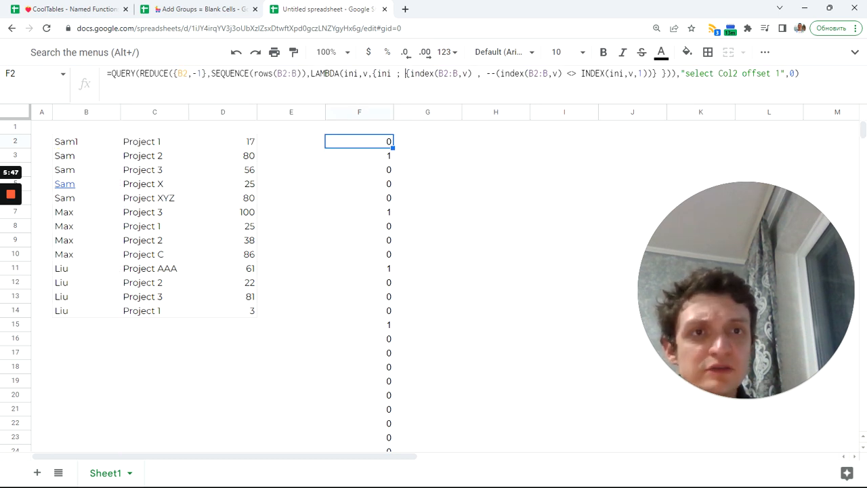
Step: Insert a nested LAMBDA(a,a) after "ini ;" in F2's formula, with the existing two-column array in parentheses as its argument
left_click_drag(405, 73, 656, 74)
key("Delete")
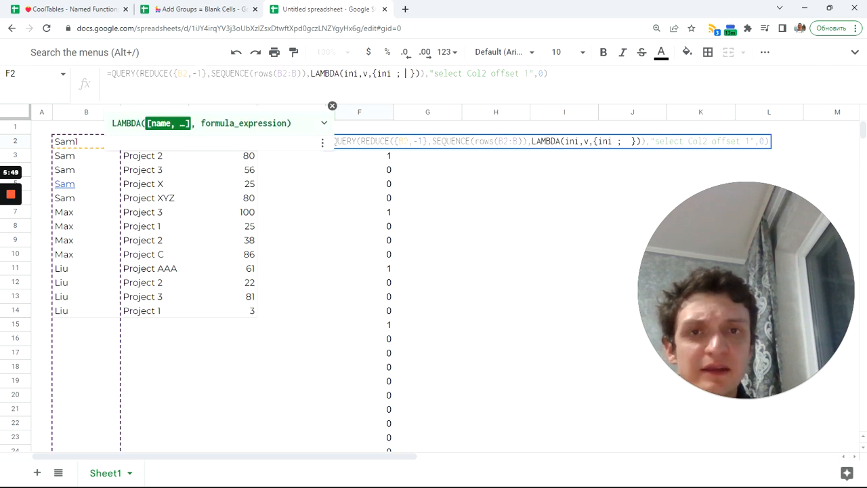
type("La")
key("Tab")
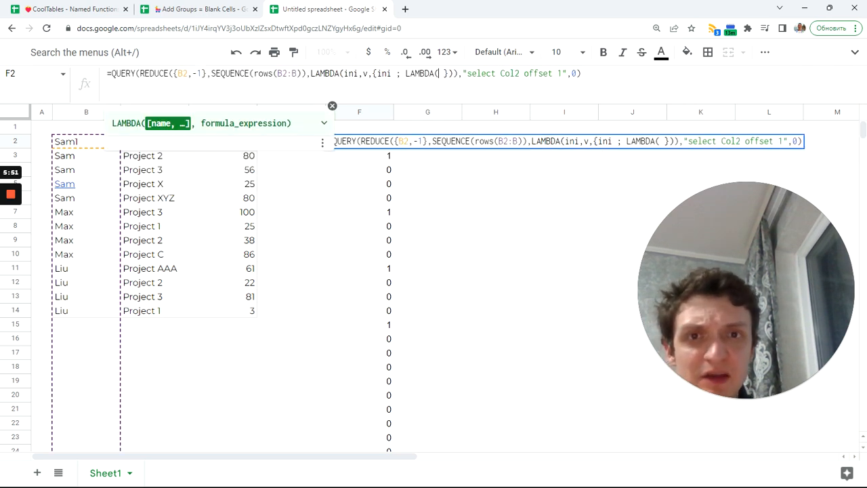
type("am")
key("BackSpace")
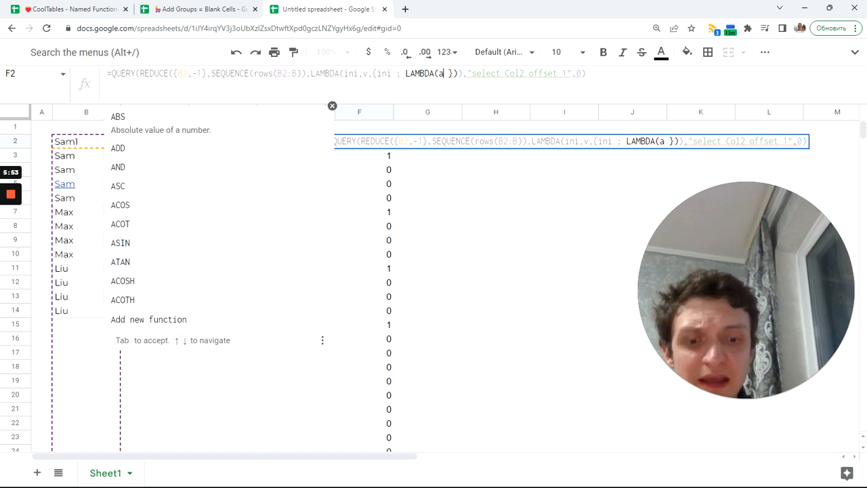
type(",a)(")
key("ctrl+v")
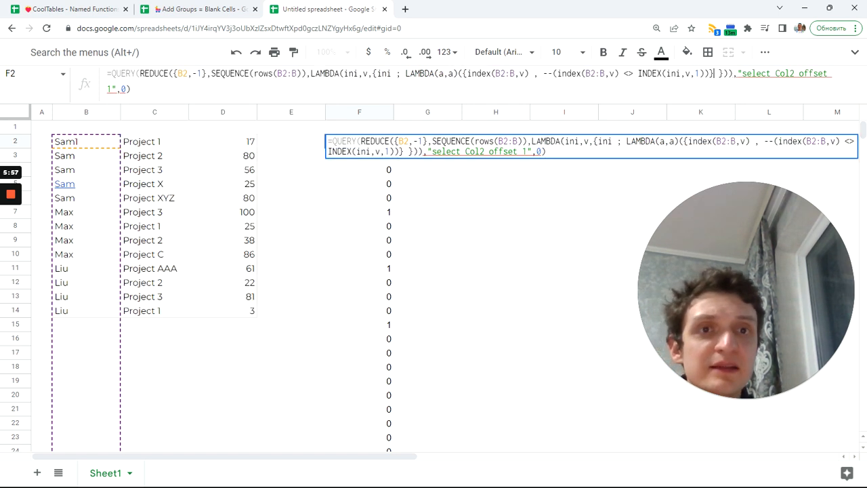
type(")")
Step: Move the two-column array from the nested LAMBDA's argument parentheses into its body, replacing the second a
left_click_drag(473, 74, 714, 74)
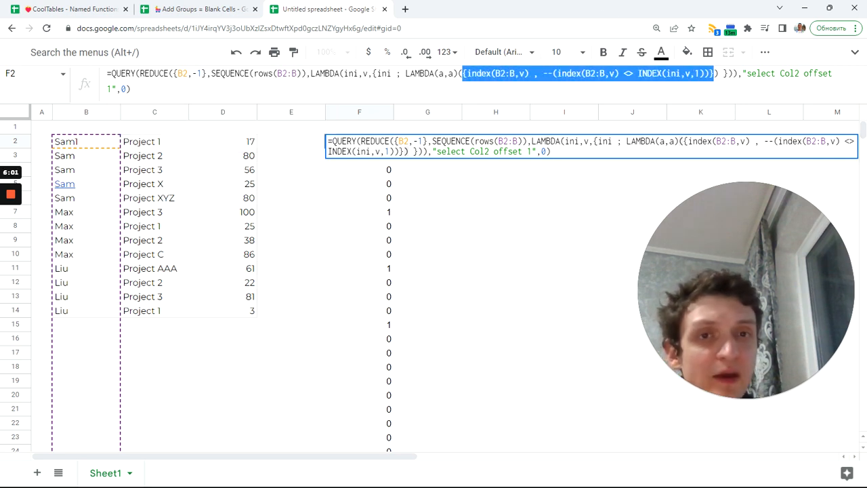
key("ctrl+x")
double_click(450, 74)
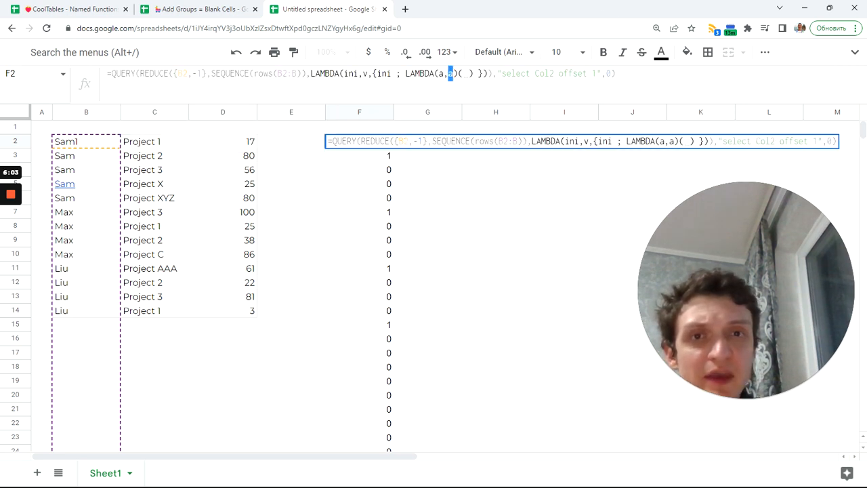
key("ctrl+v")
Step: Pass index(B2:B,v) as the argument of the nested LAMBDA
left_click_drag(515, 74, 452, 74)
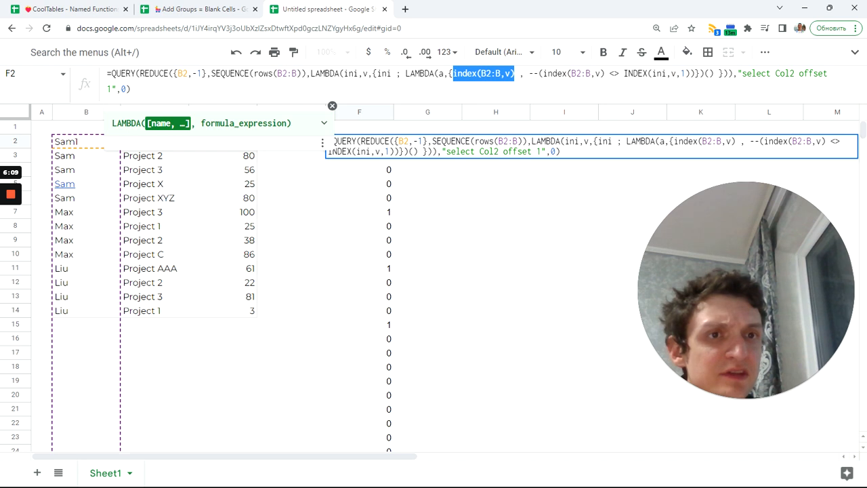
left_click(710, 73)
key("ctrl+v")
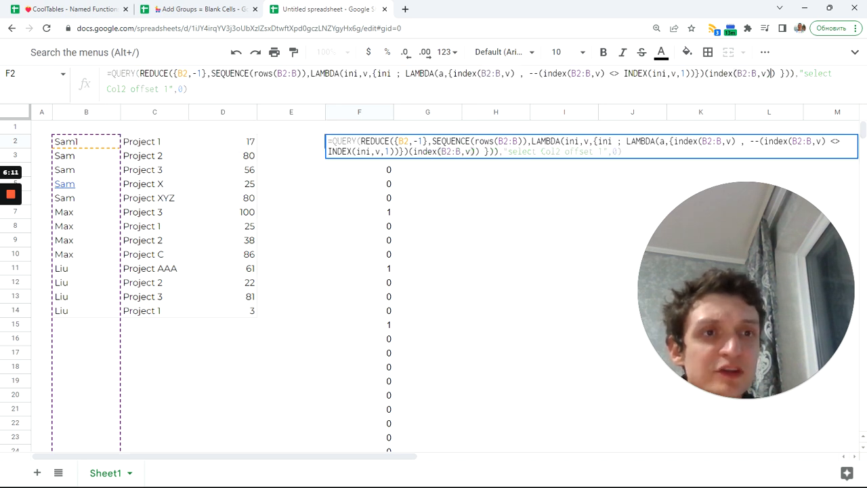
left_click_drag(709, 74, 766, 74)
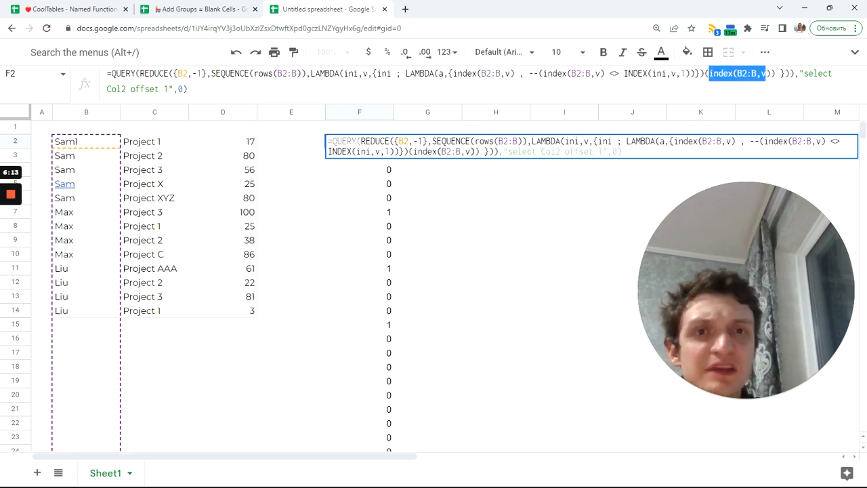
Step: Replace both index(B2:B,v) expressions inside the nested LAMBDA's array with a, and commit F2's formula
left_click_drag(453, 74, 515, 74)
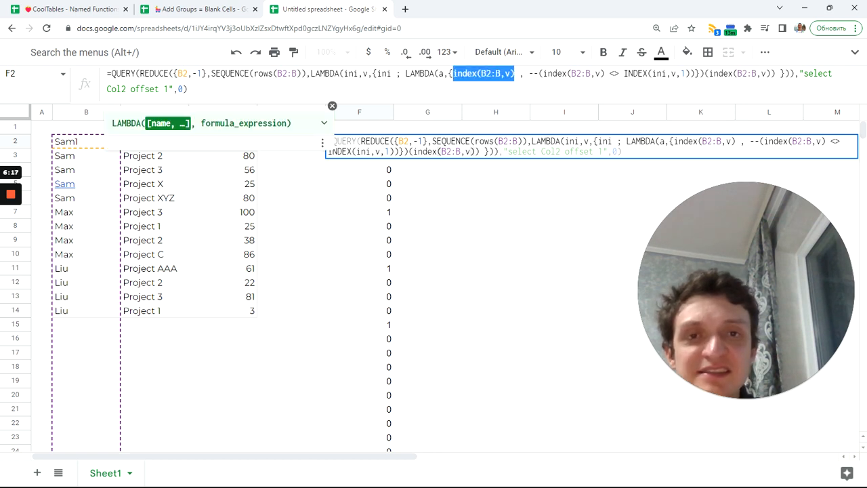
type("a")
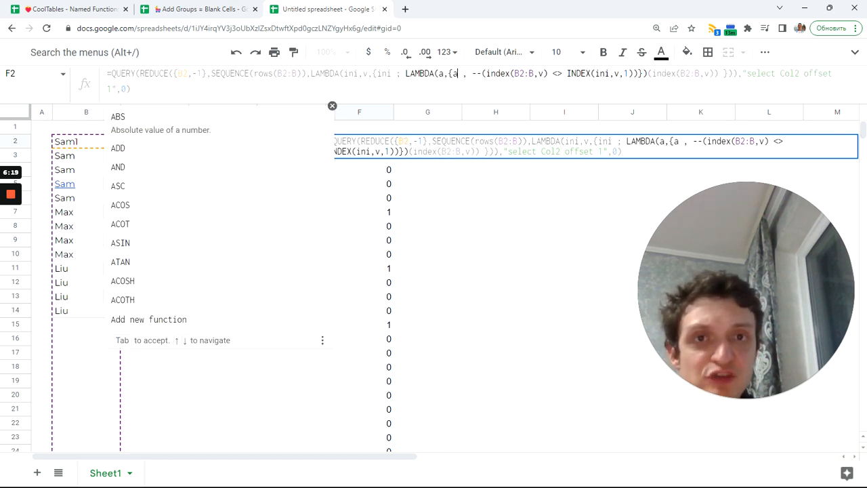
left_click_drag(485, 74, 549, 74)
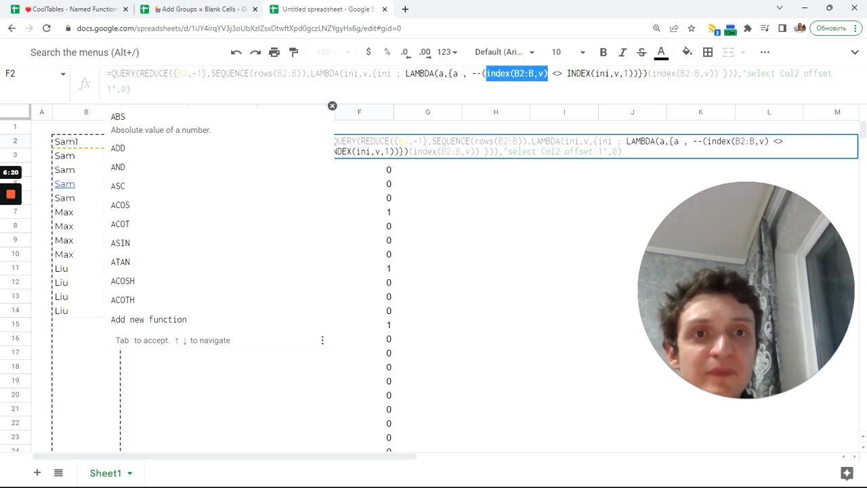
type("a")
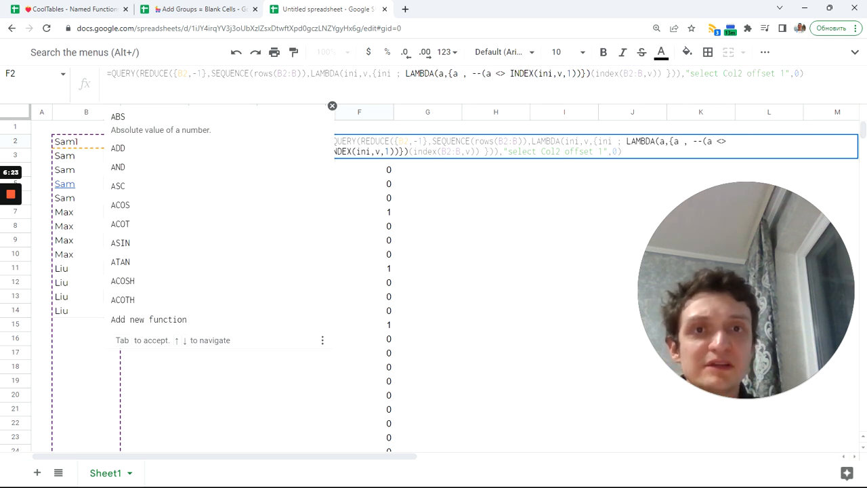
key("Escape")
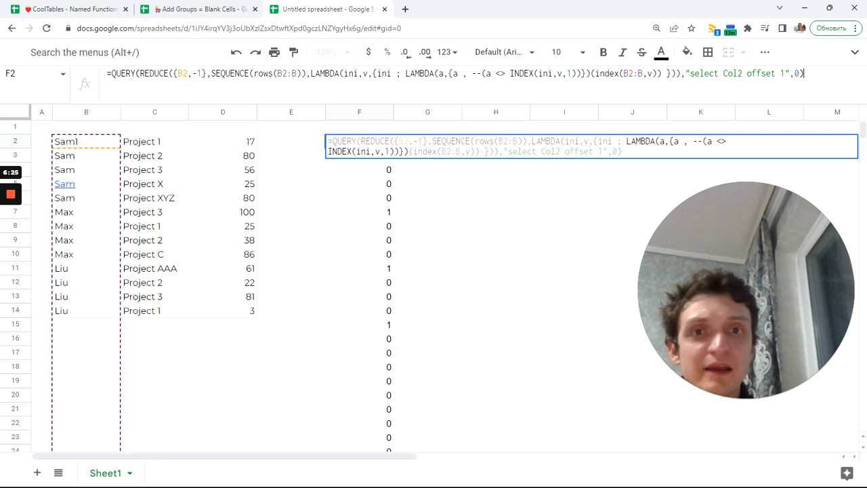
key("Return")
left_click(365, 144)
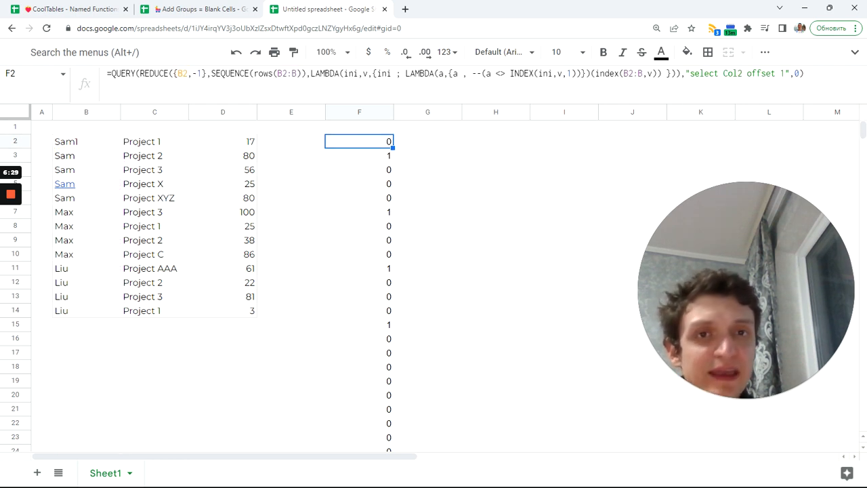
Step: Wrap the --(a <> INDEX(ini,v,1)) comparison in if(a="",,...) so blank names return nothing, and commit F2's formula
left_click(467, 73)
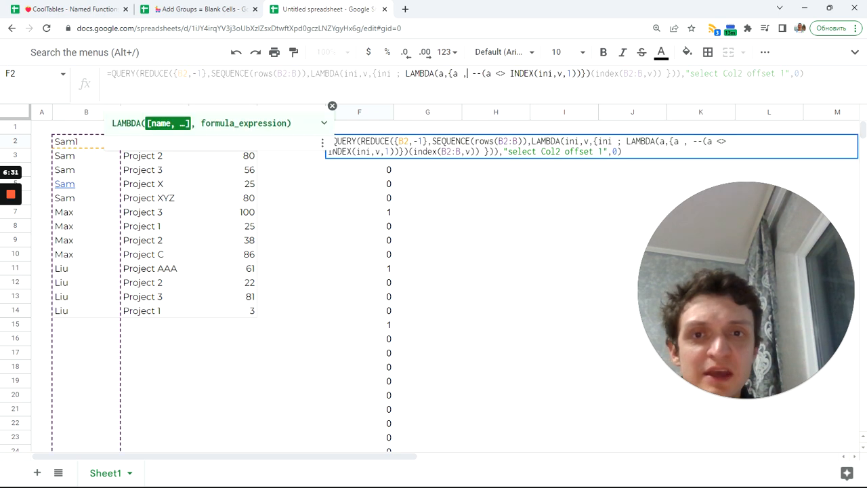
type("if")
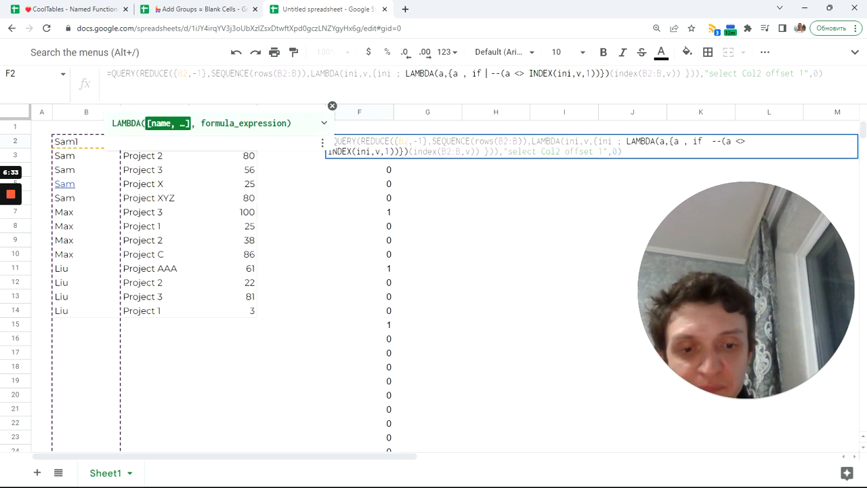
key("BackSpace")
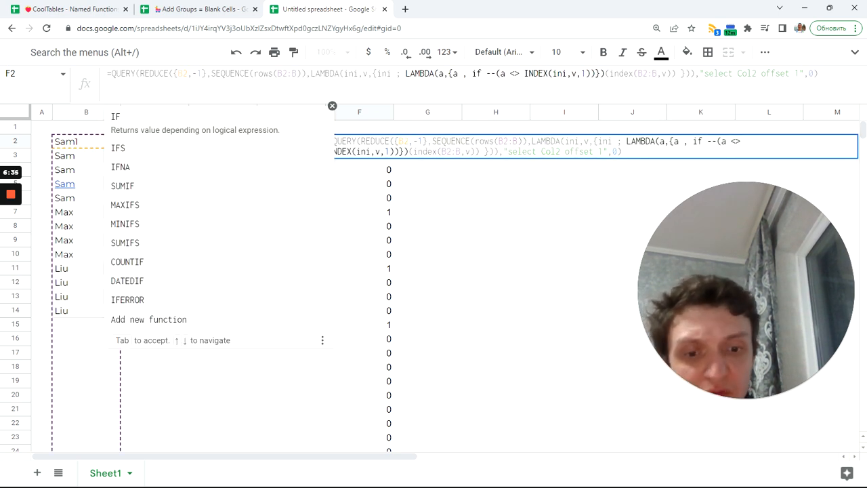
type(")")
key("BackSpace")
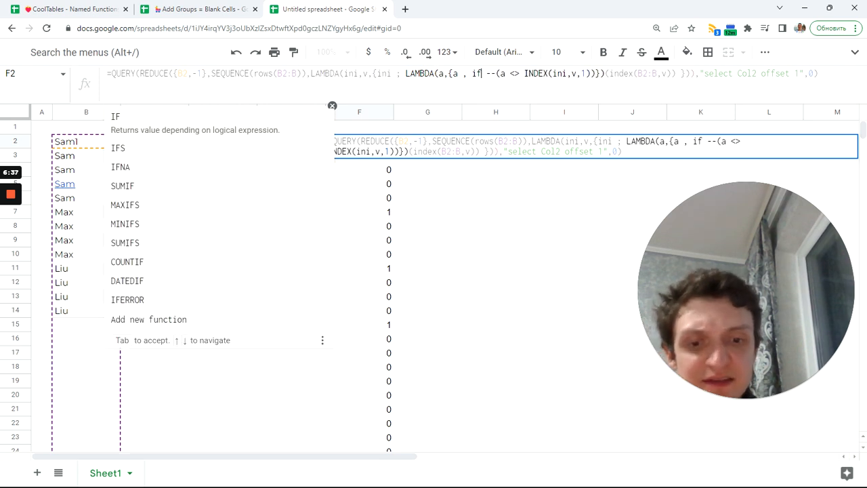
type("(a=")
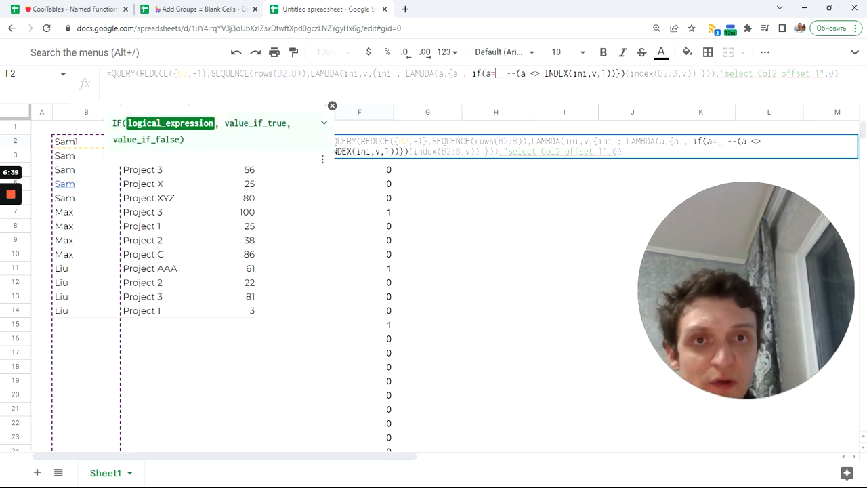
type("\"\",,")
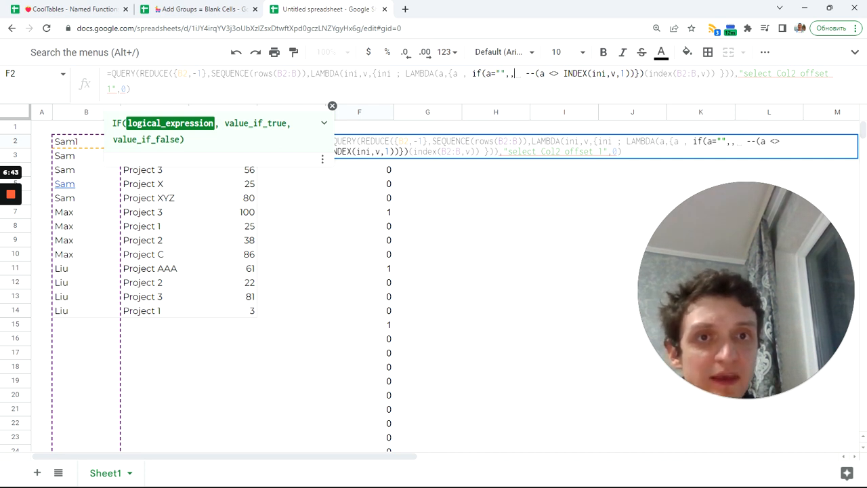
key("Delete")
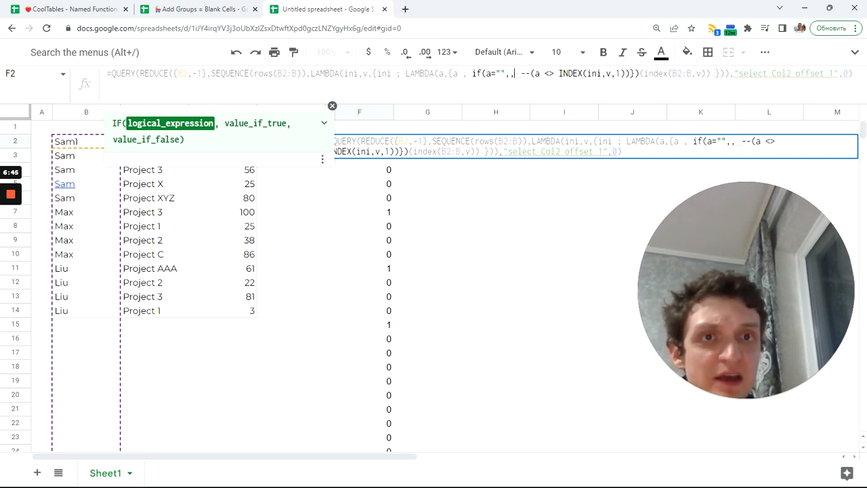
key("Delete")
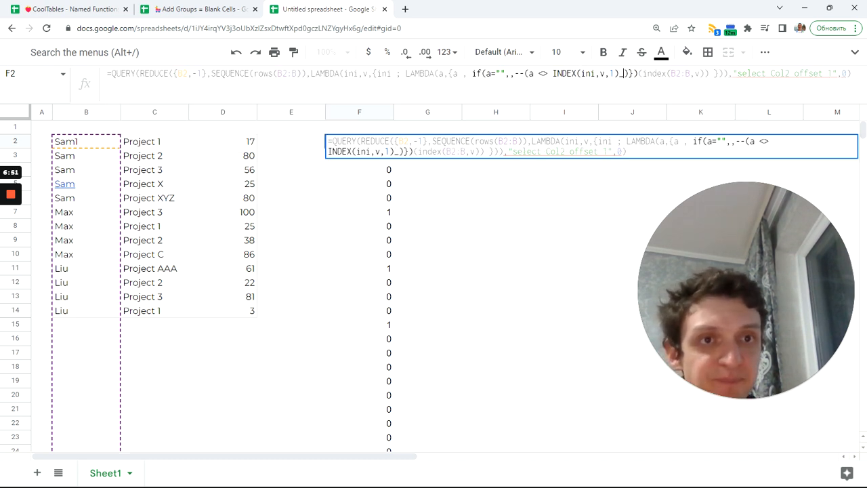
key("Return")
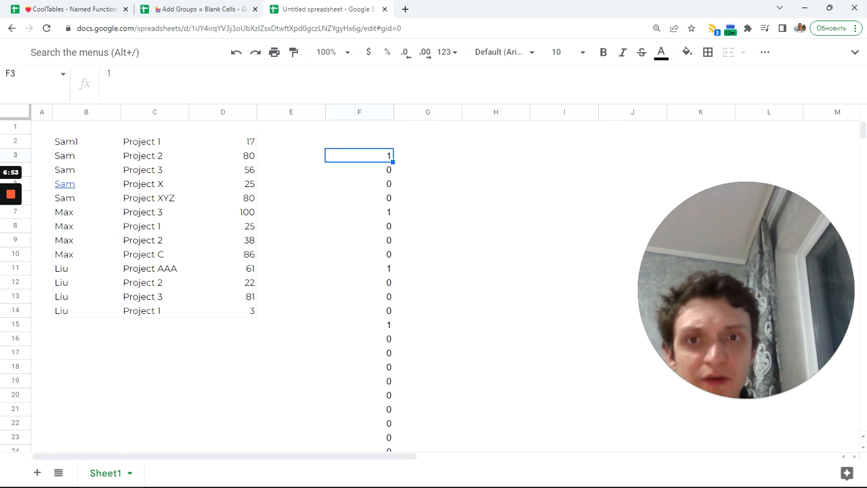
key("Up")
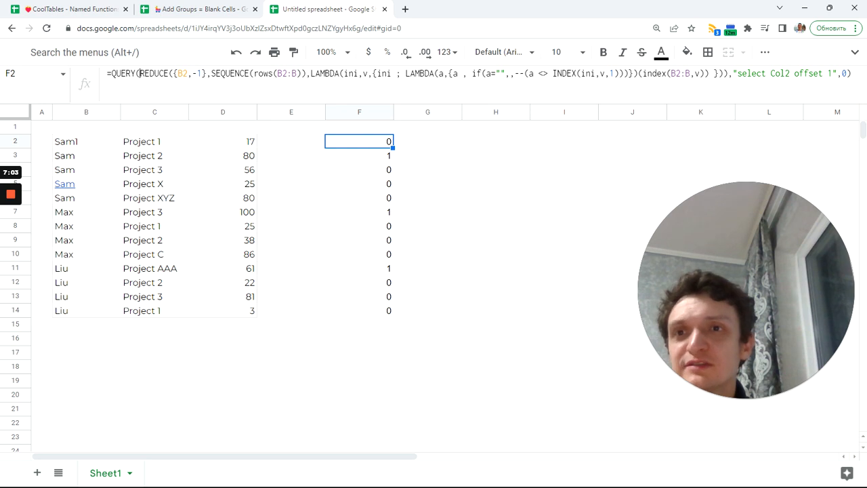
Step: Examine the REDUCE({B2,-1} start of F2's formula and the names in B2:B14 that it compares
left_click_drag(139, 73, 207, 73)
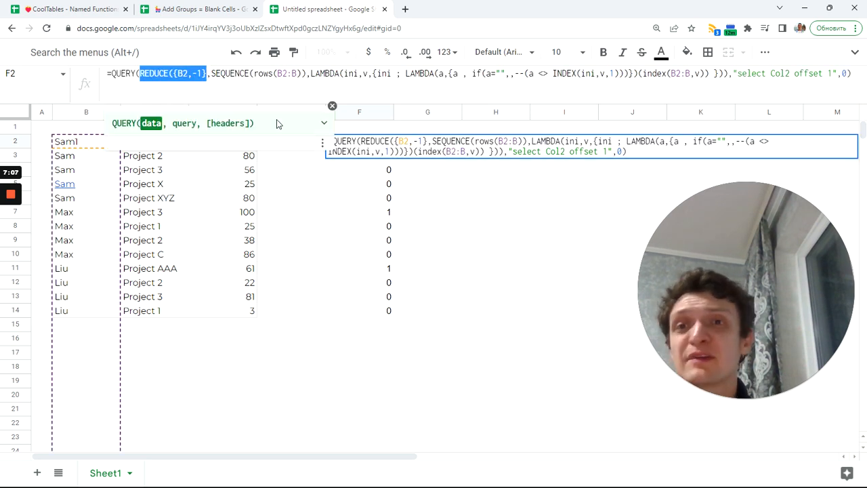
key("Tab")
left_click(378, 148)
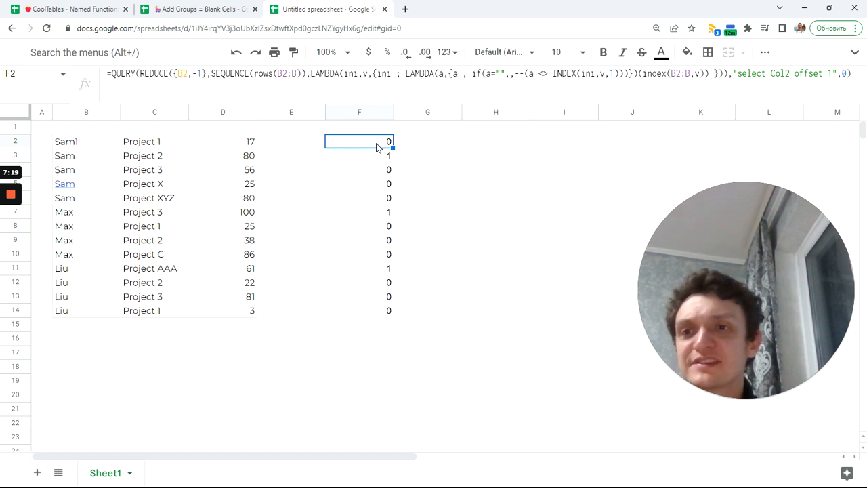
left_click_drag(99, 149, 99, 157)
left_click_drag(94, 245, 85, 309)
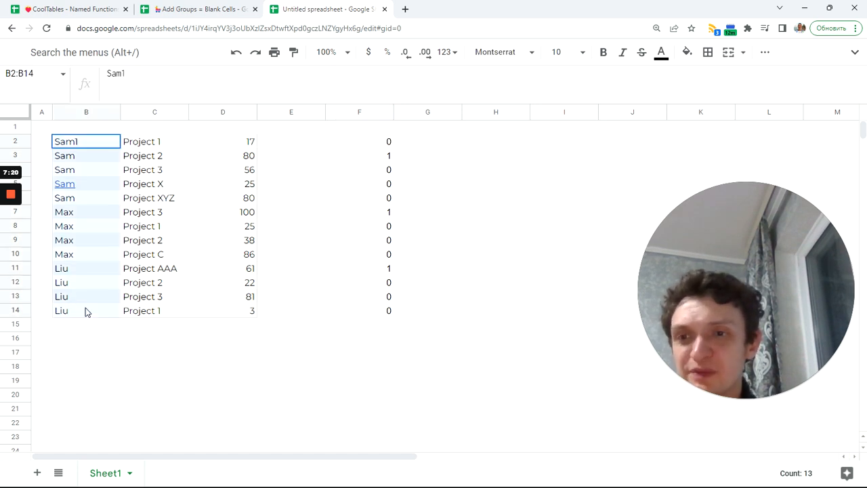
left_click(97, 147)
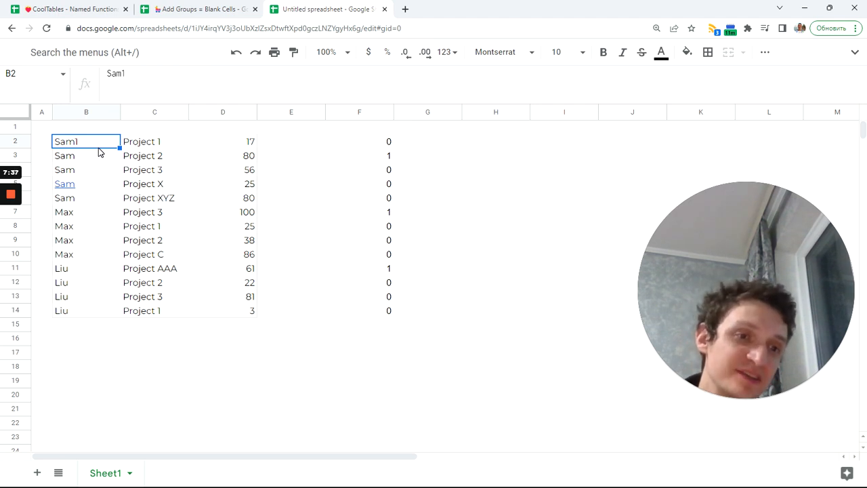
left_click(382, 146)
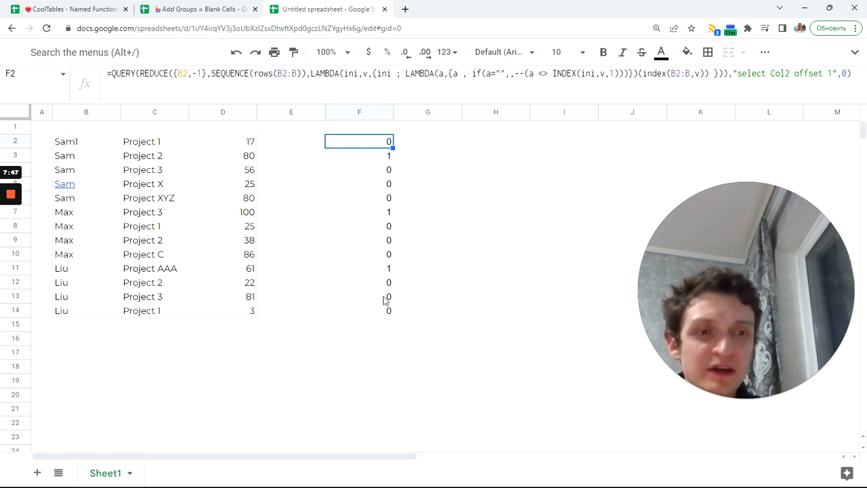
Step: Check where the names in column B end and review F2's formula and flags against them
left_click(110, 287)
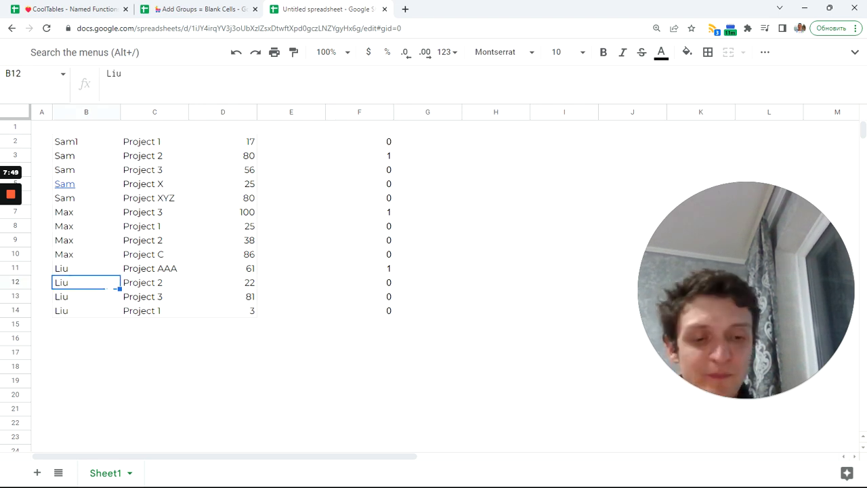
key("Down")
key("Down")
key("ctrl+Down")
key("ctrl+Up")
key("ctrl+Up")
key("ctrl+Down")
left_click(372, 148)
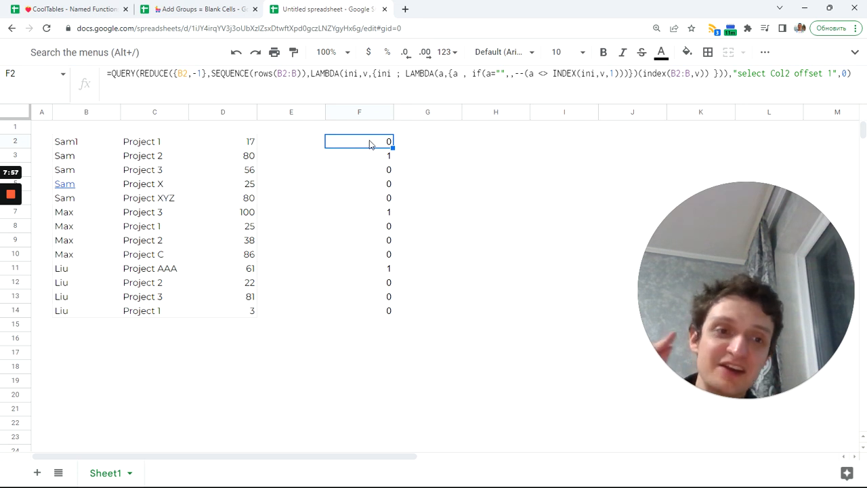
mouse_move(11, 179)
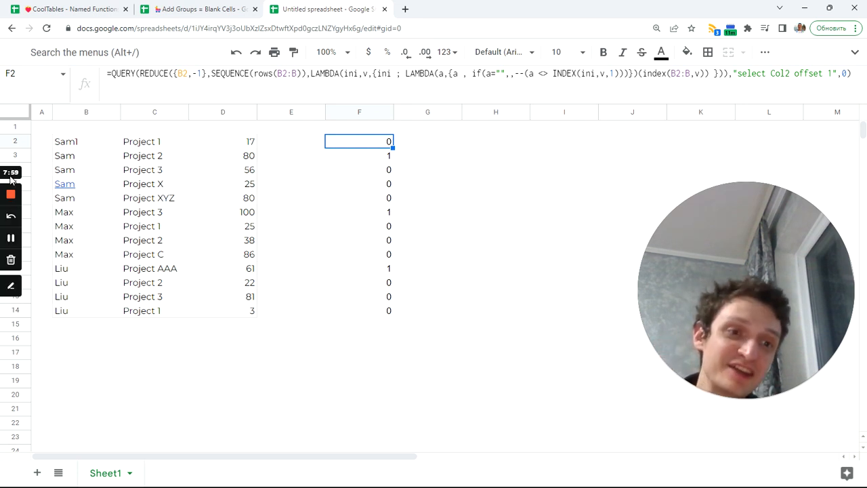